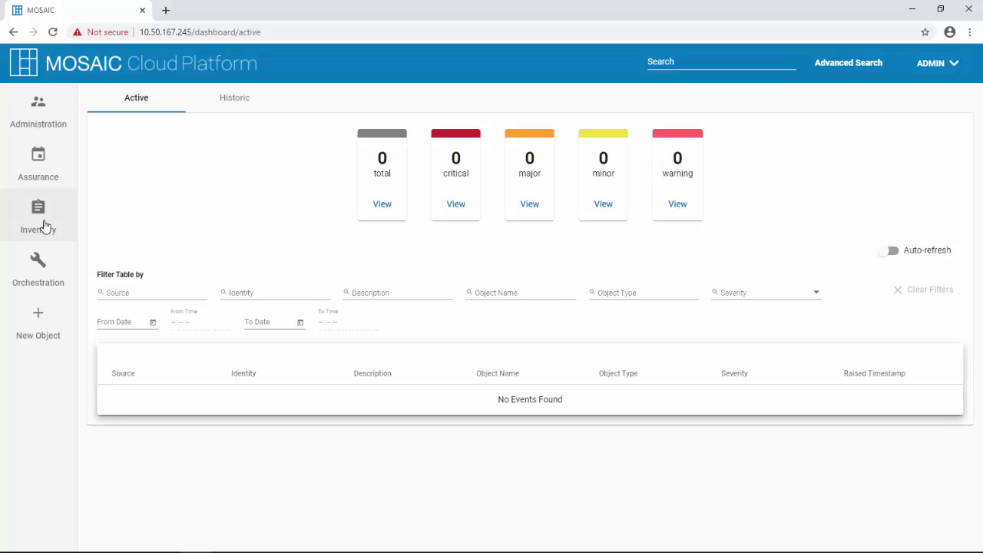
- Review the inventory's network devices, interfaces, services, profiles and profile vectors
{"action": "left_click", "coordinate": [45, 225]}
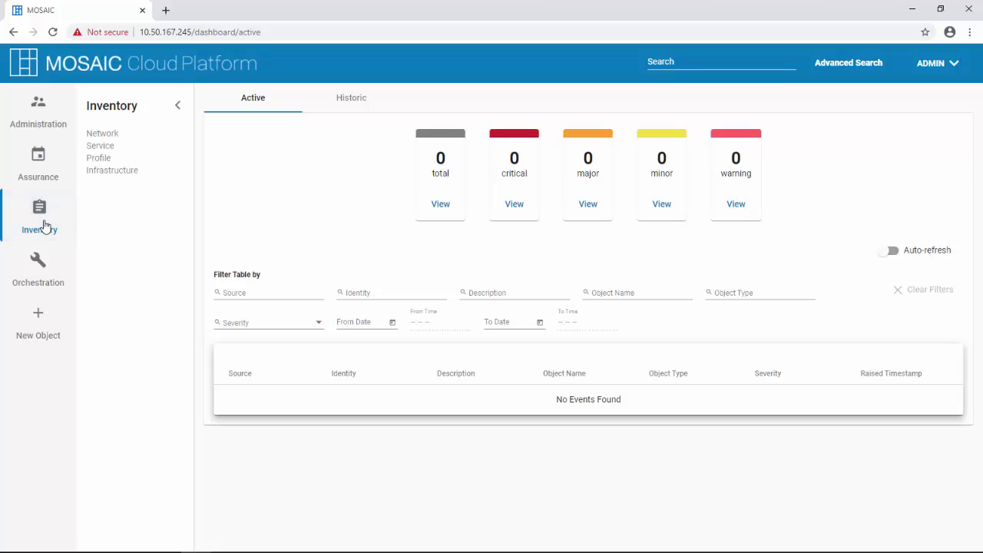
{"action": "left_click", "coordinate": [106, 134]}
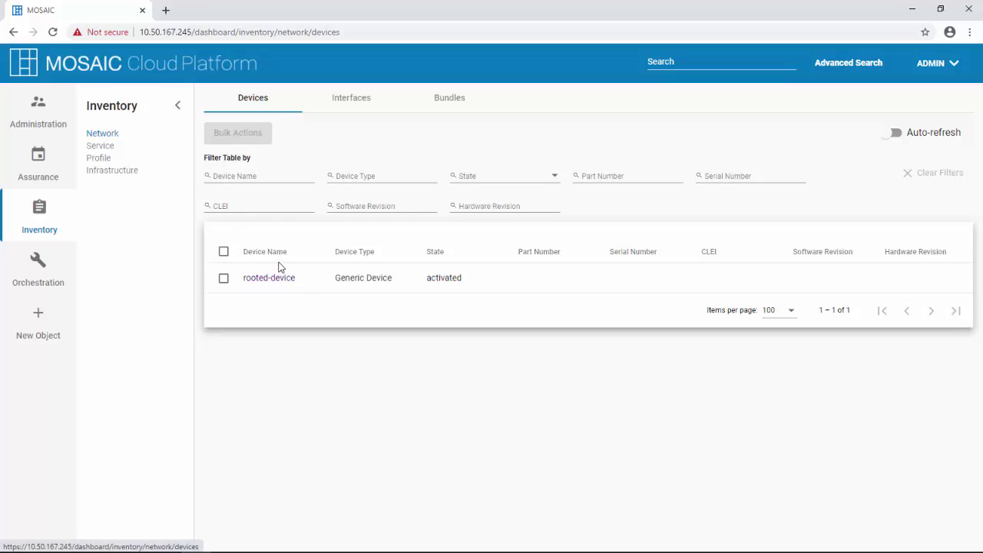
{"action": "left_click", "coordinate": [348, 100]}
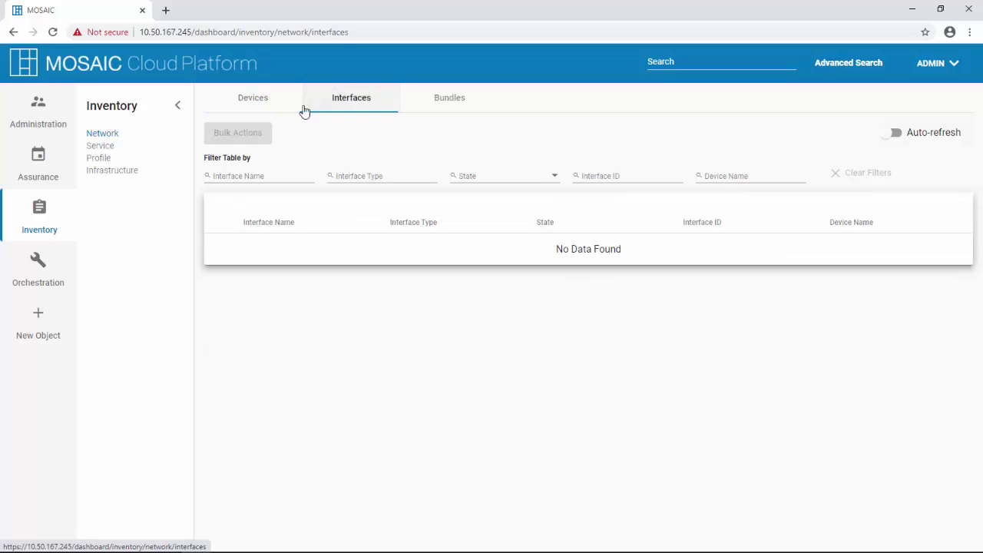
{"action": "left_click", "coordinate": [107, 147]}
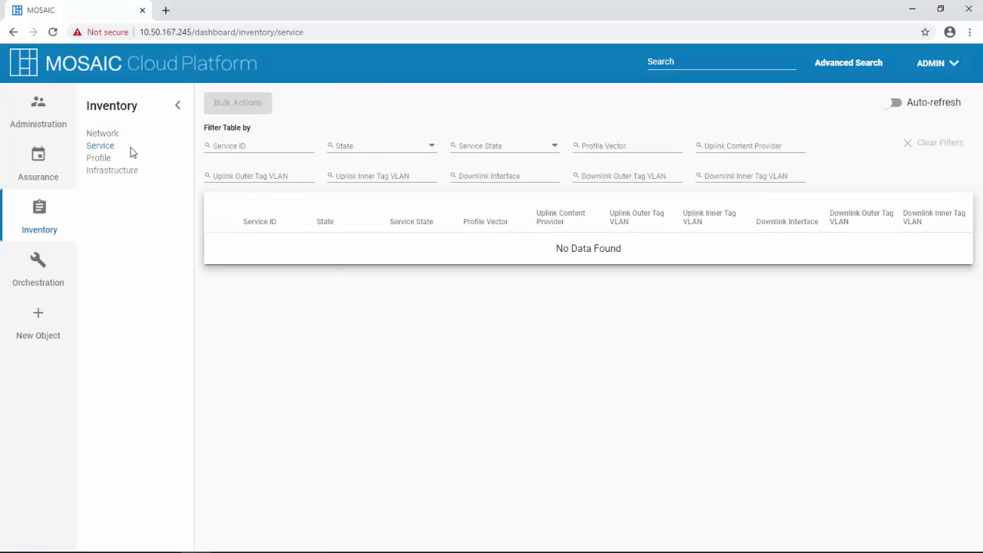
{"action": "left_click", "coordinate": [107, 161]}
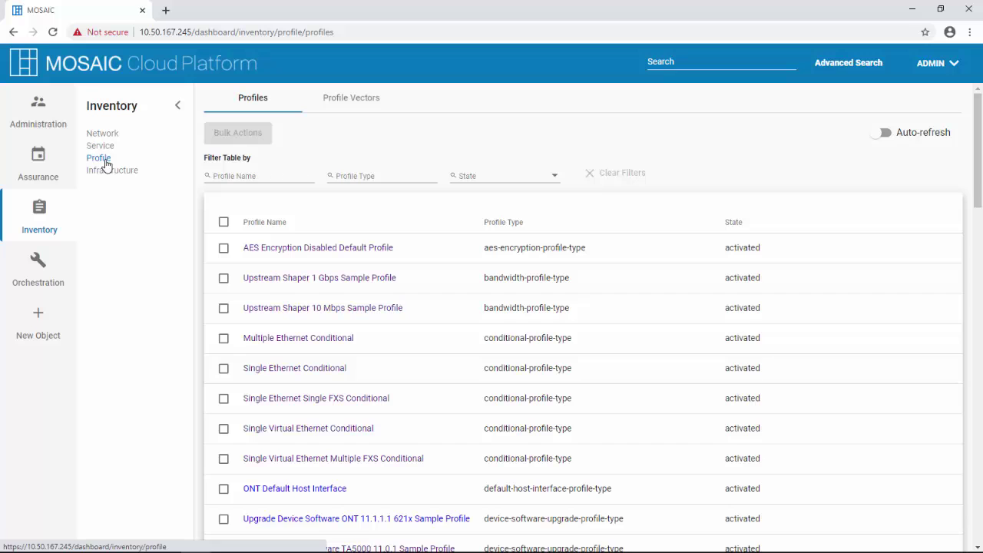
{"action": "left_click", "coordinate": [335, 104]}
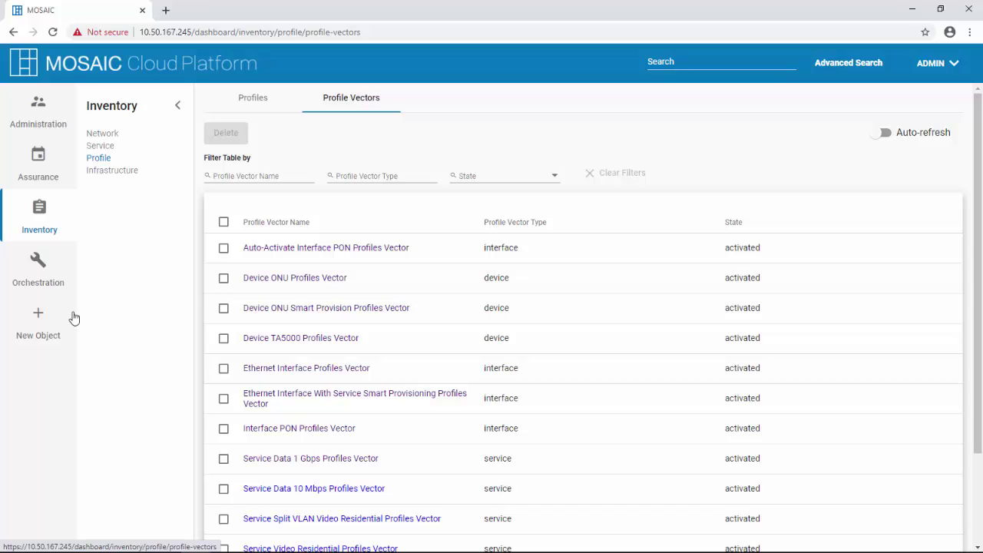
- Create and configure a new interface named CNTC Rooted Interface with the generic interface type
{"action": "left_click", "coordinate": [45, 313]}
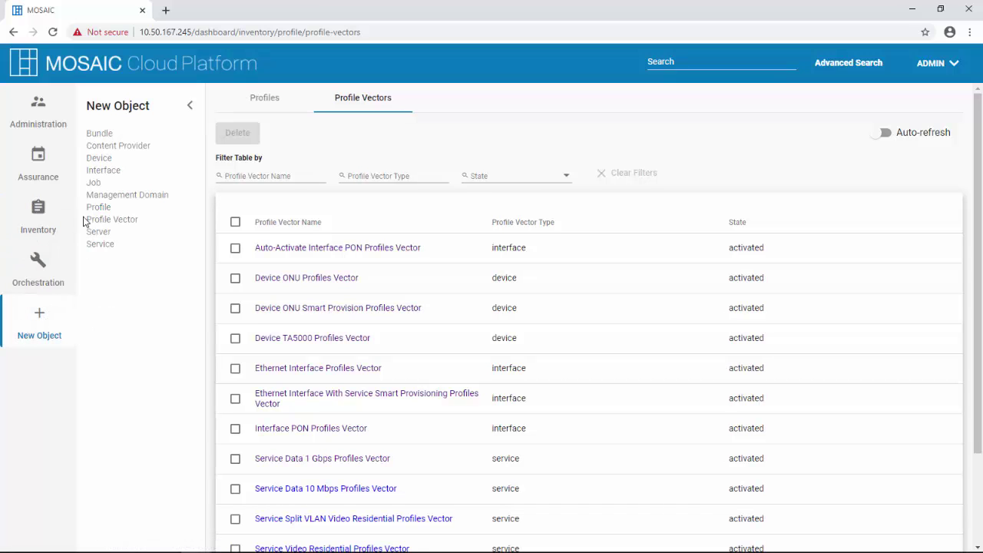
{"action": "left_click", "coordinate": [100, 171]}
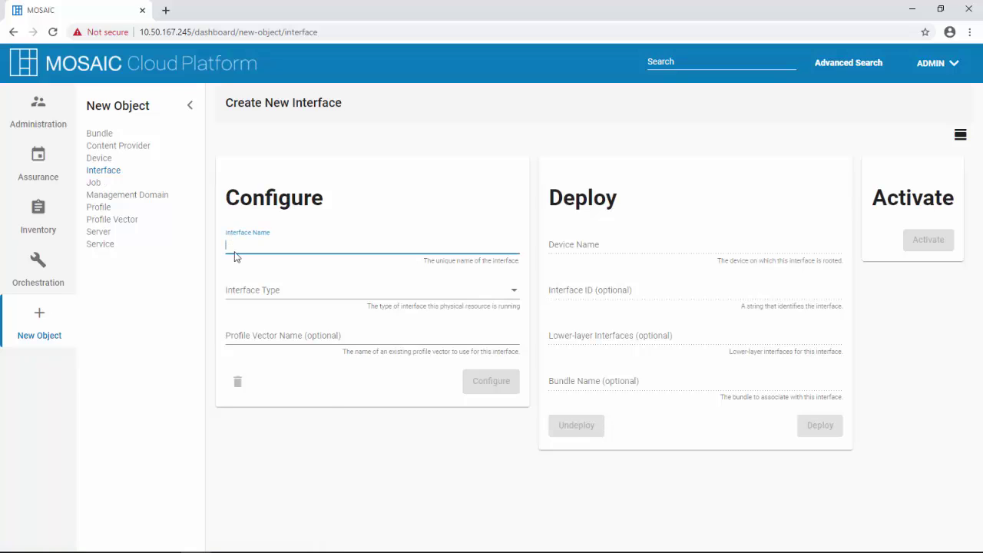
{"action": "type", "text": "CNTC Rooted Interface"}
{"action": "left_click", "coordinate": [262, 298]}
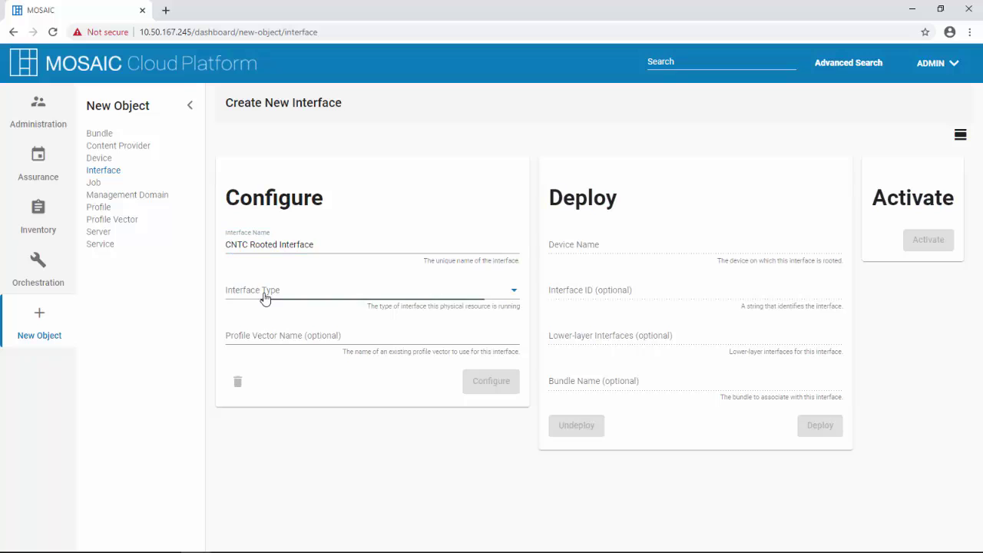
{"action": "left_click", "coordinate": [263, 298]}
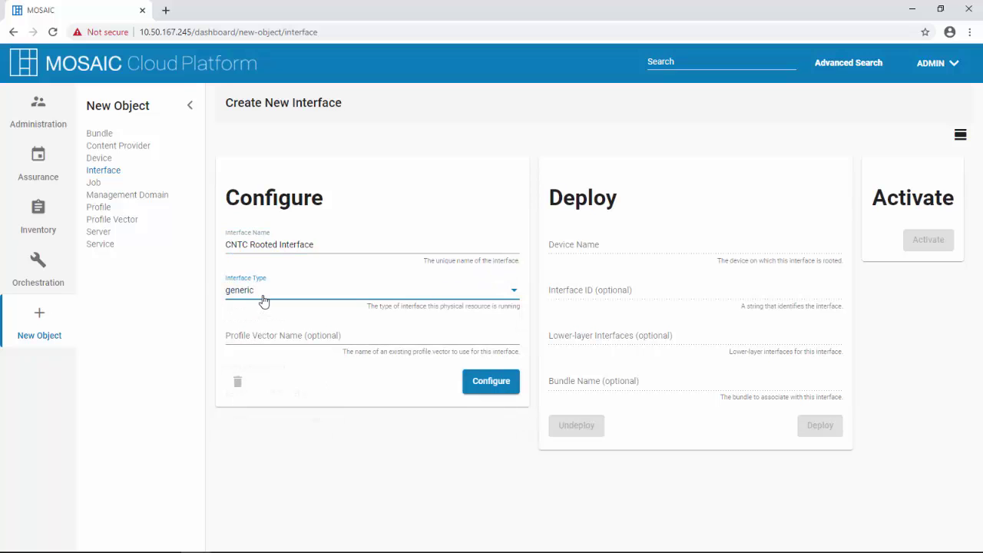
{"action": "left_click", "coordinate": [482, 383]}
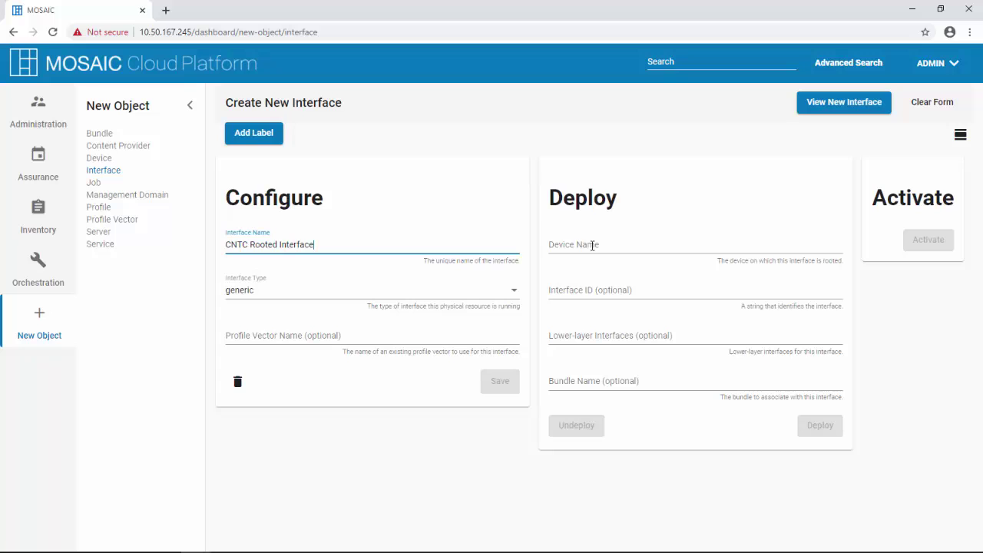
- Deploy the new interface on rooted-device and activate it
{"action": "left_click", "coordinate": [592, 245]}
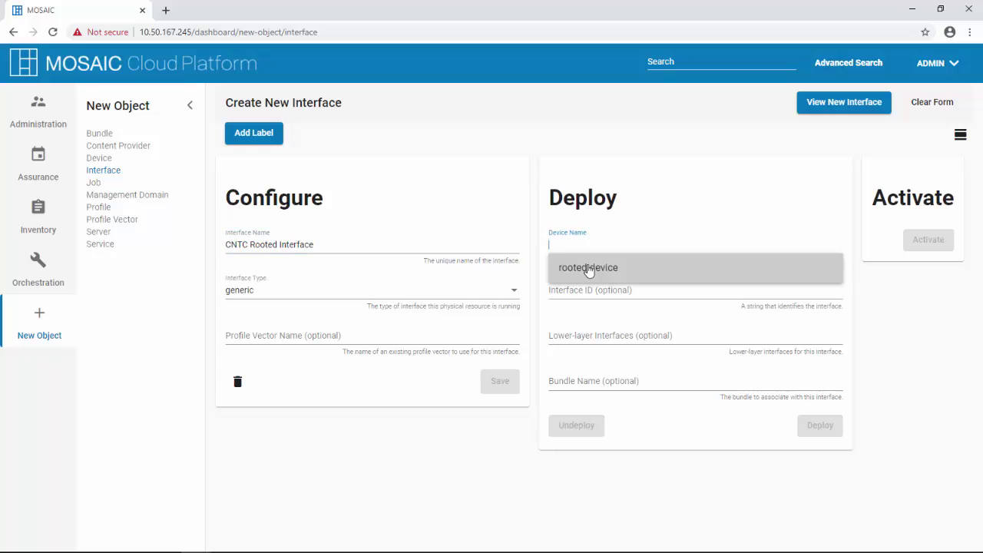
{"action": "left_click", "coordinate": [588, 268]}
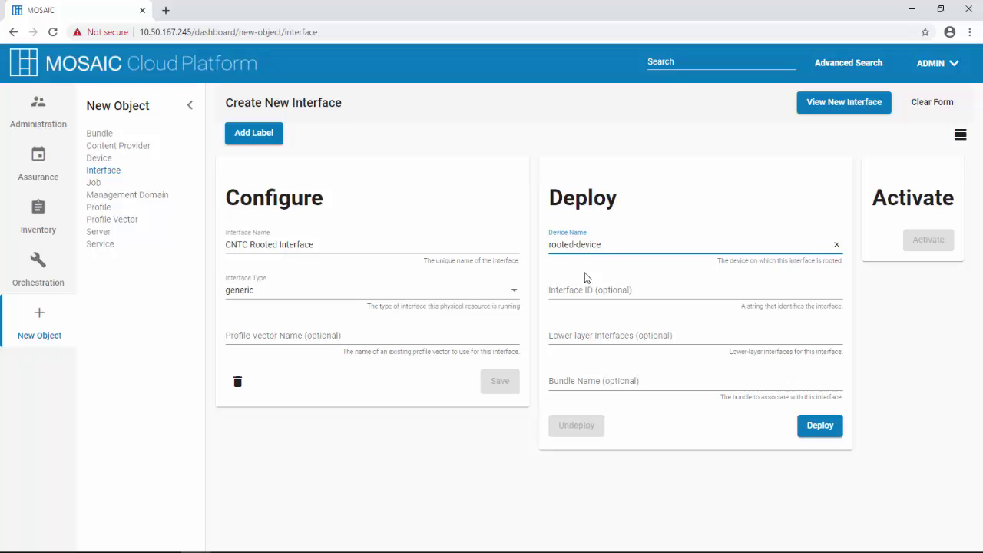
{"action": "left_click", "coordinate": [810, 428]}
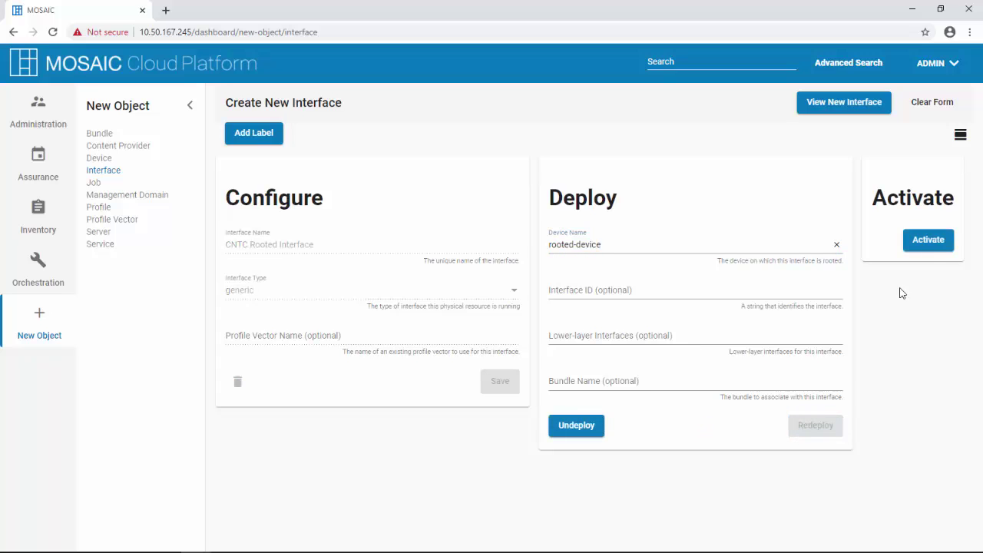
{"action": "left_click", "coordinate": [927, 245]}
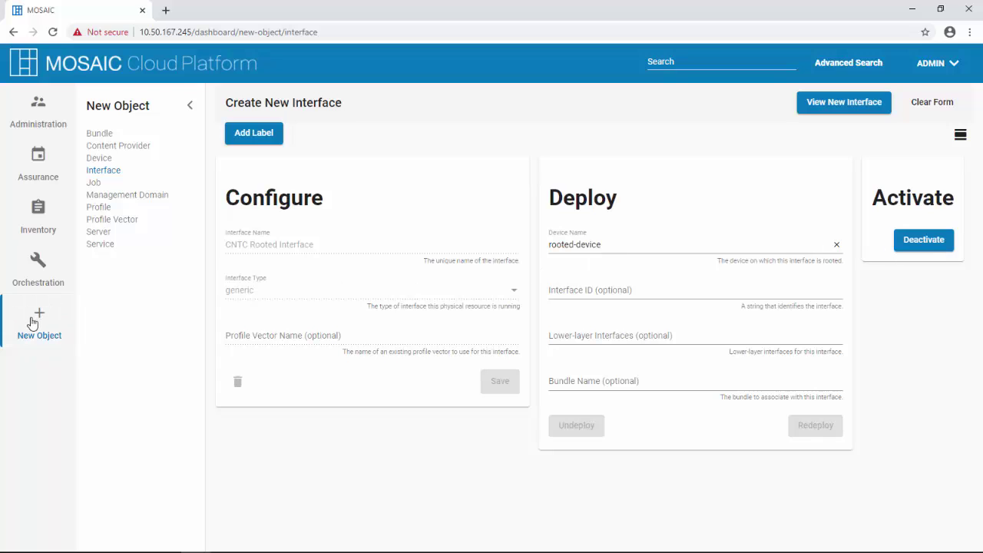
- Start a new device object named TA5000-R3-S1 with the TA5000 CHASSIS model
{"action": "left_click", "coordinate": [103, 159]}
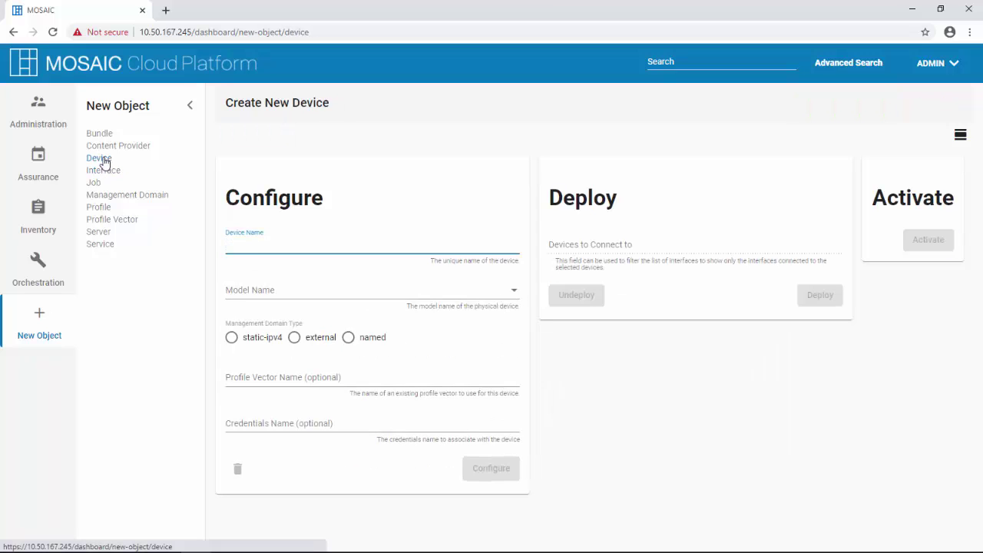
{"action": "left_click", "coordinate": [189, 110]}
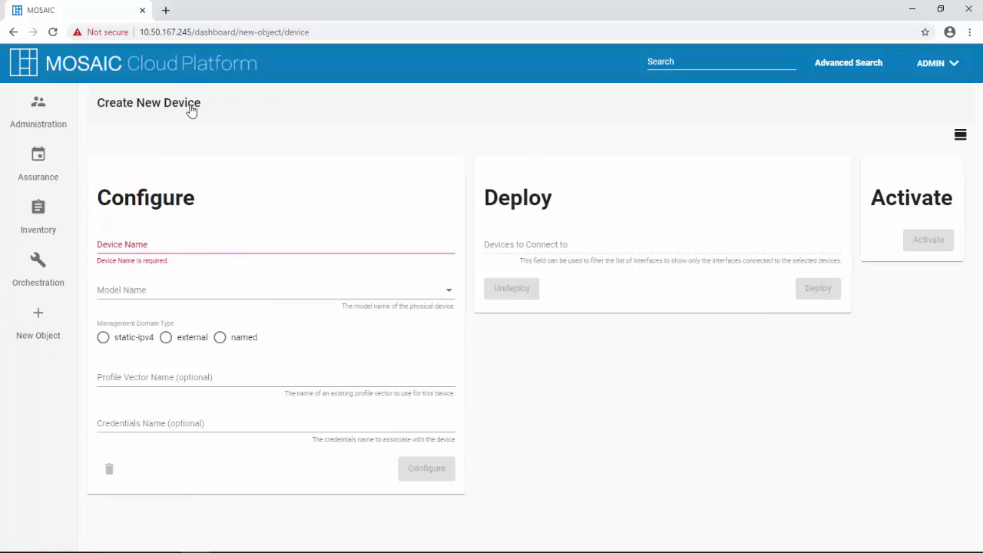
{"action": "left_click", "coordinate": [139, 243]}
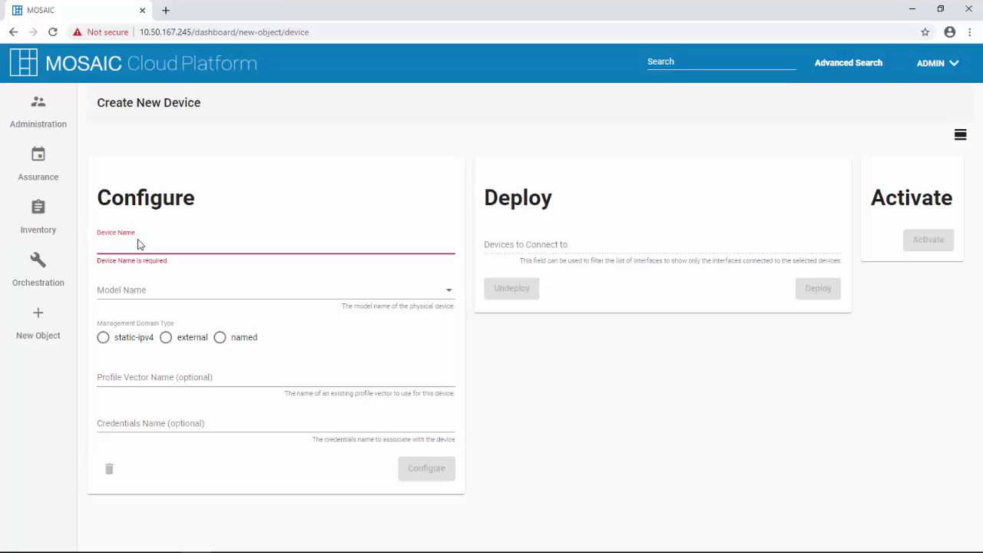
{"action": "type", "text": "TA5000-R3-1"}
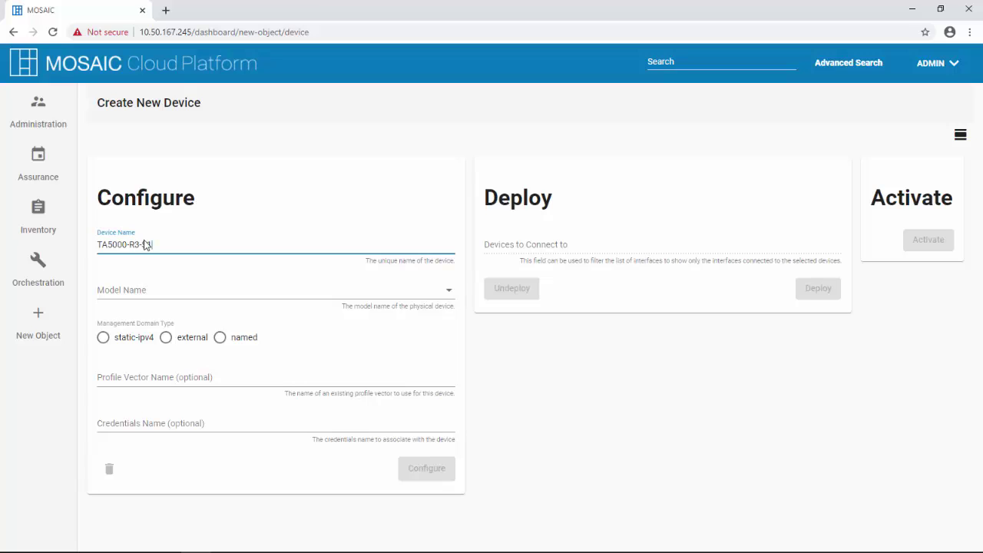
{"action": "left_click", "coordinate": [136, 296]}
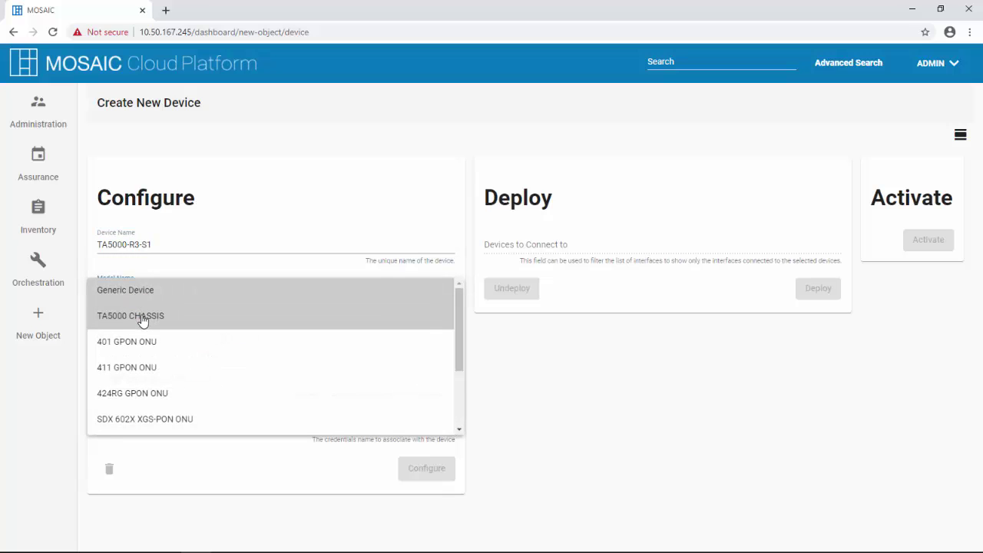
{"action": "left_click", "coordinate": [142, 318]}
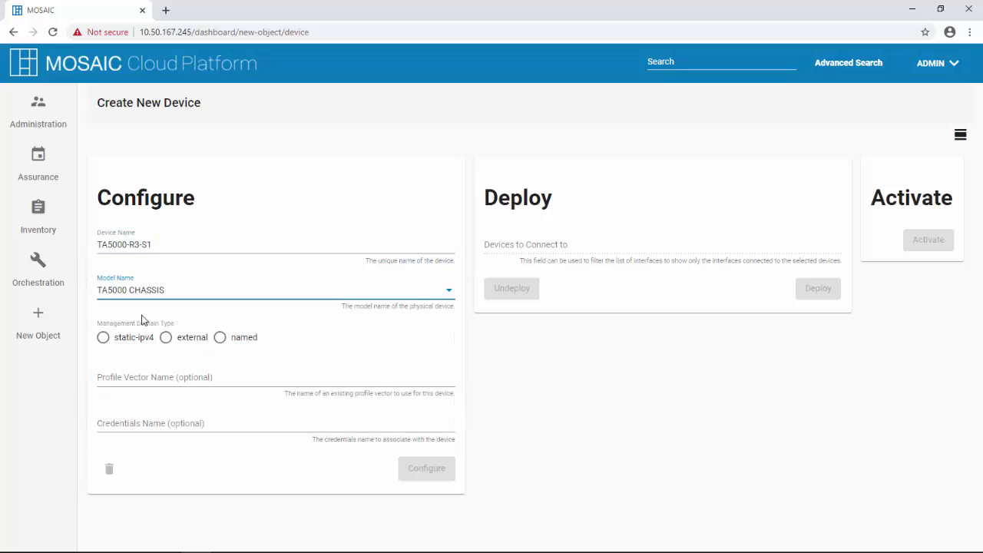
- Set the device's management domain to static-ipv4 with IP address 10.50.54.60, subnet mask 255.255.255.0 and default gateway 10.50.54.60
{"action": "left_click", "coordinate": [105, 338]}
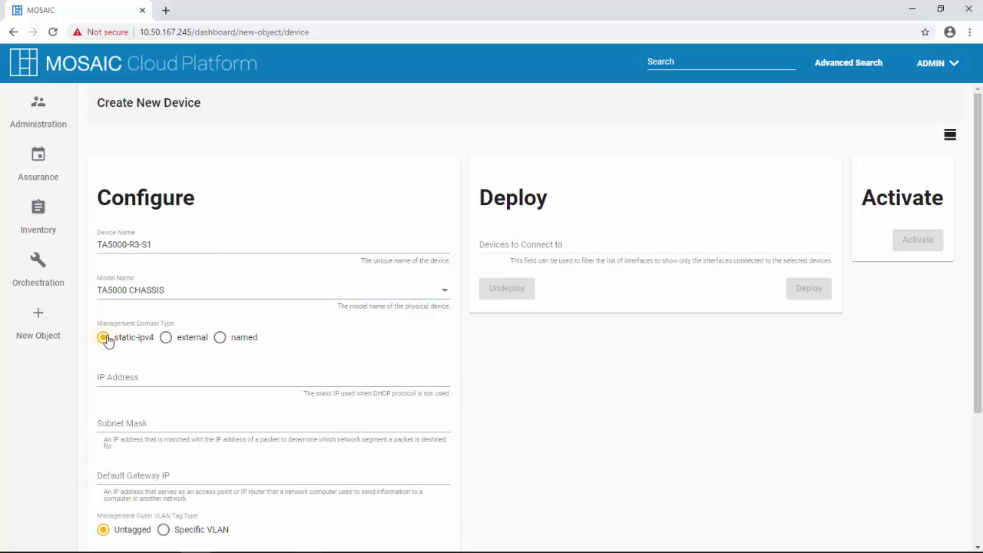
{"action": "left_click", "coordinate": [126, 378]}
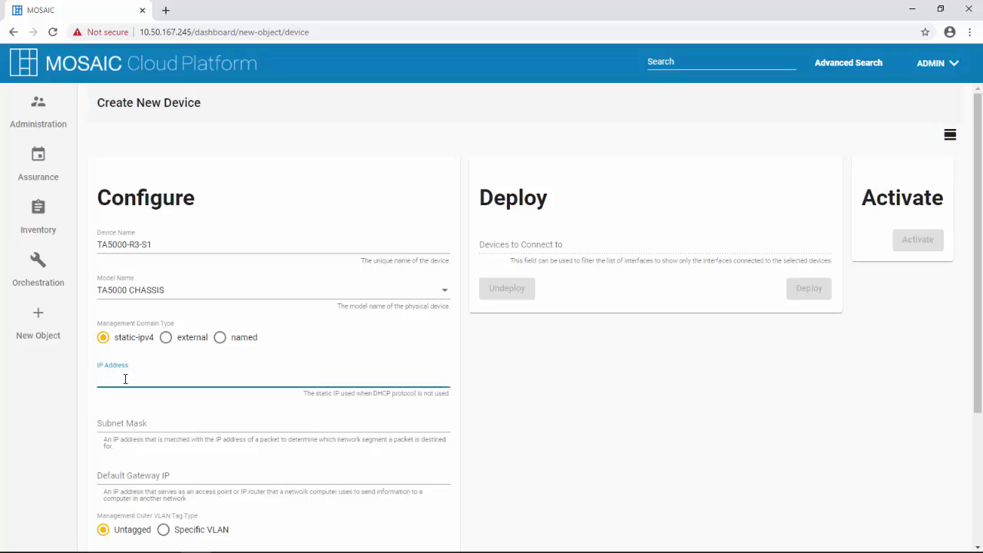
{"action": "type", "text": "10.50.54.60"}
{"action": "key", "text": "Tab"}
{"action": "type", "text": "255.255.255.0"}
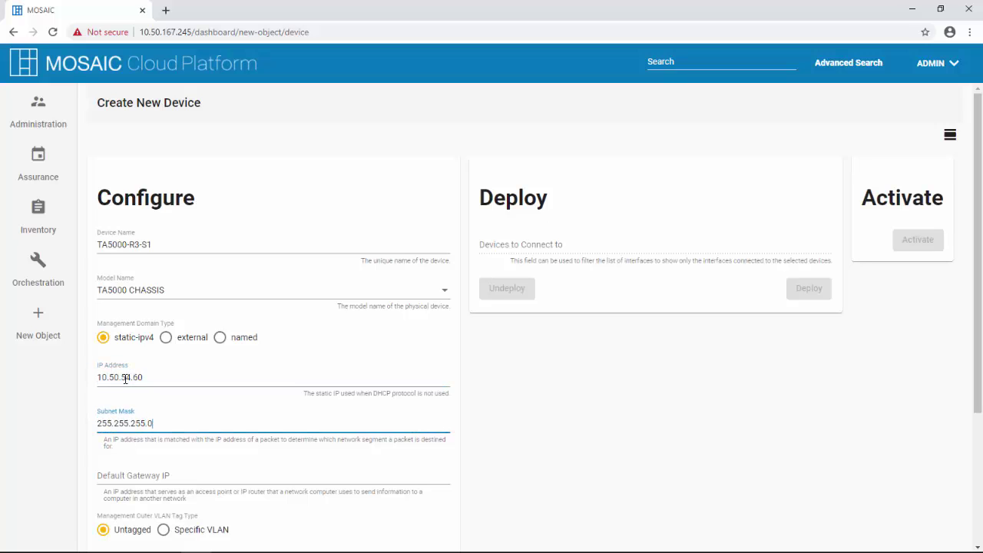
{"action": "key", "text": "Tab"}
{"action": "type", "text": "10.50.54.60"}
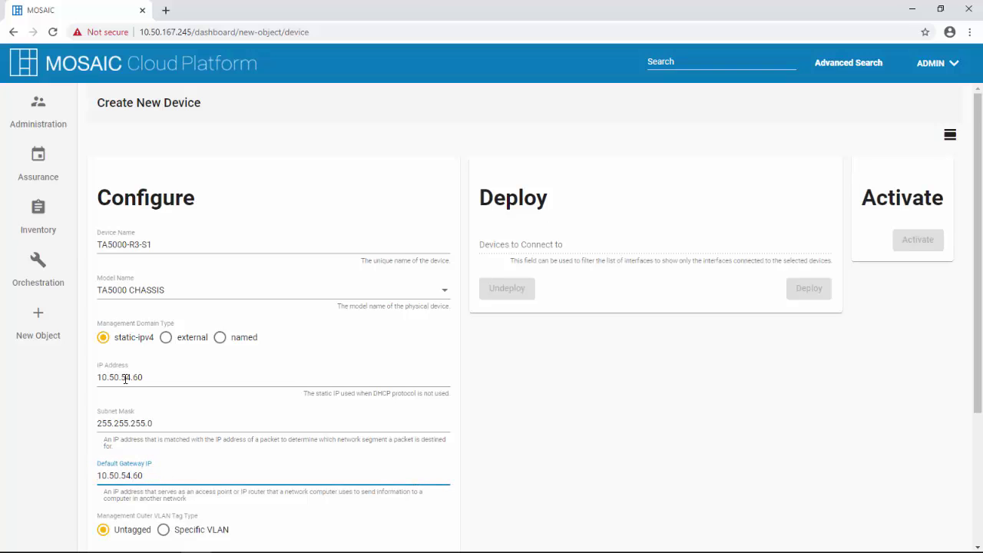
- Assign the Device TA5000 Profiles Vector to the new device and configure it
{"action": "scroll", "coordinate": [163, 375], "scroll_direction": "down", "scroll_amount": 1}
{"action": "scroll", "coordinate": [162, 374], "scroll_direction": "down", "scroll_amount": 2}
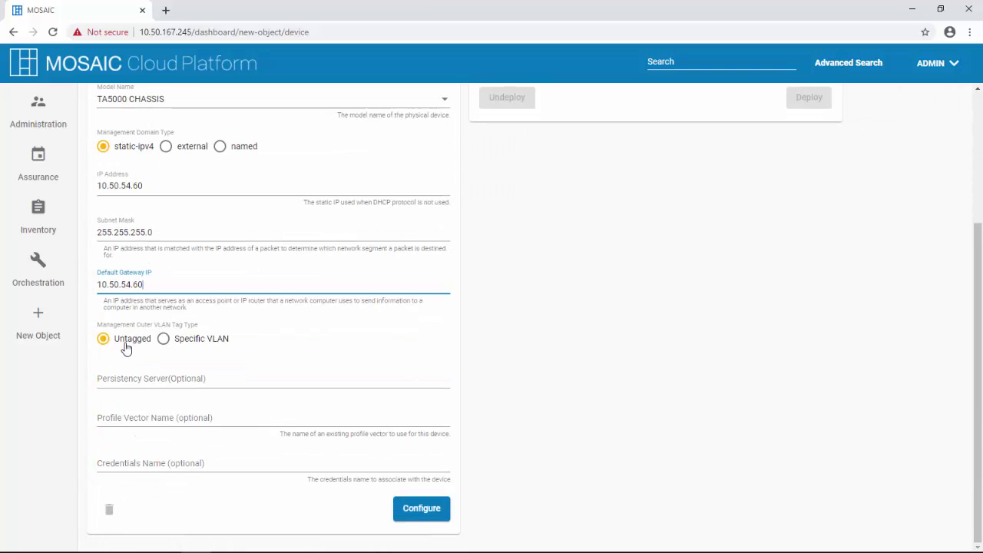
{"action": "left_click", "coordinate": [140, 421]}
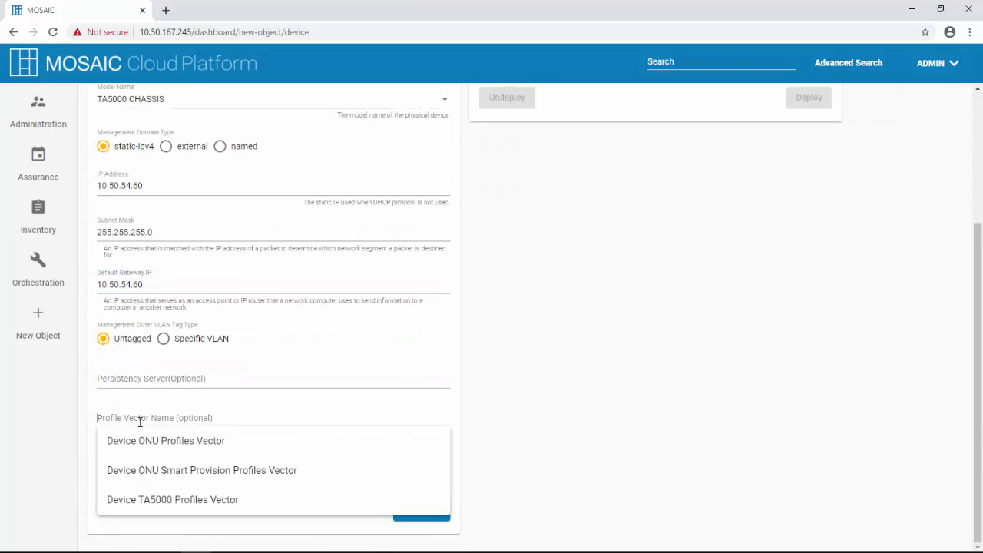
{"action": "left_click", "coordinate": [154, 500]}
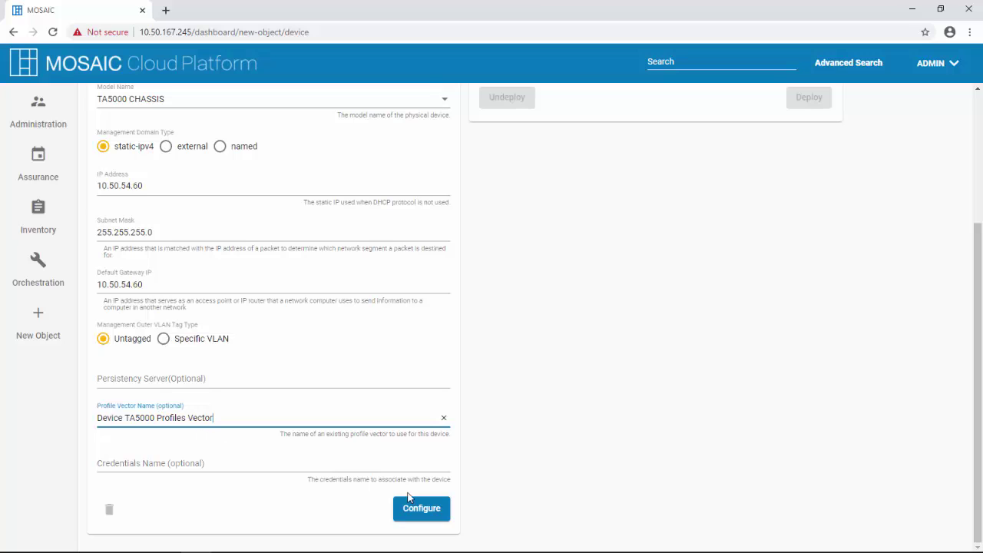
{"action": "left_click", "coordinate": [421, 511]}
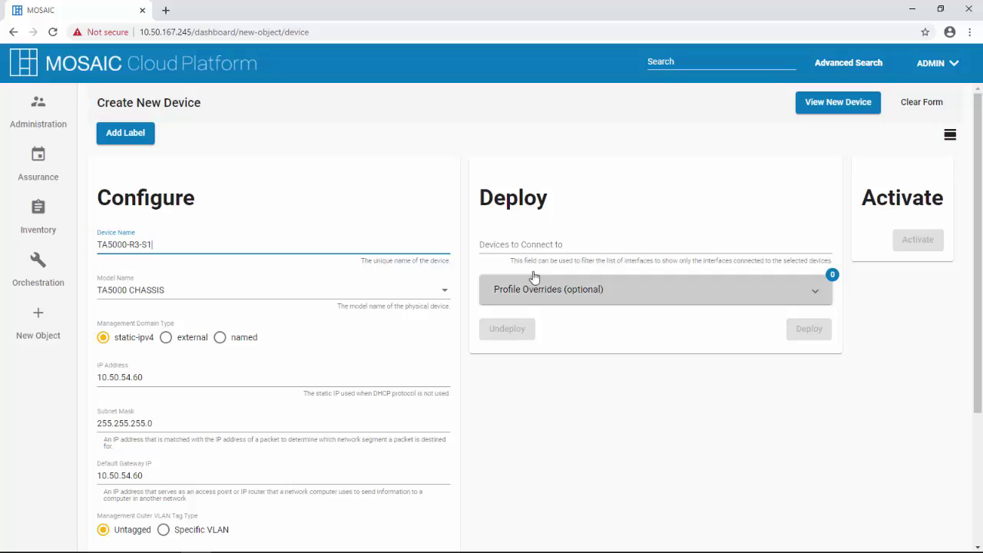
- Deploy the TA5000 device connected to rooted-device through the CNTC Rooted Interface
{"action": "left_click", "coordinate": [546, 243]}
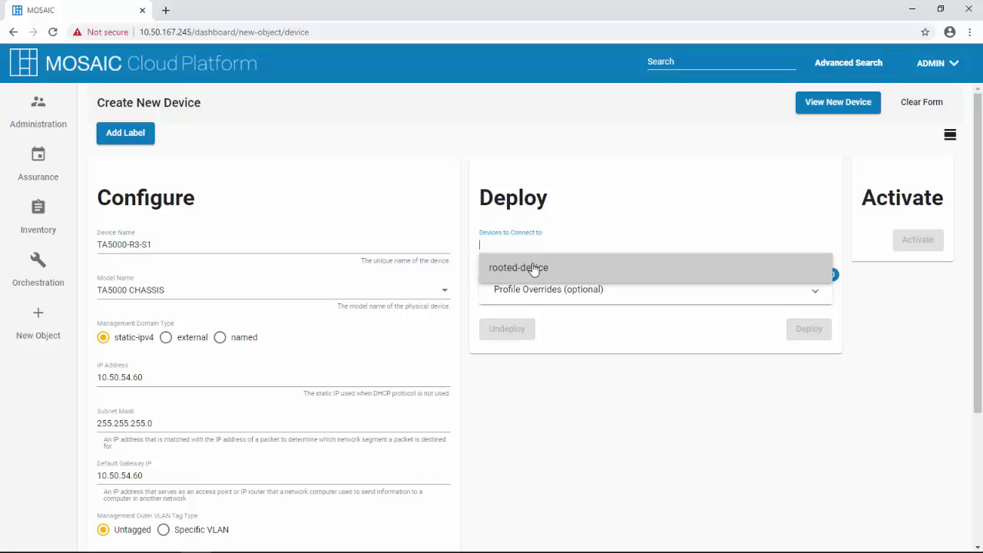
{"action": "left_click", "coordinate": [534, 269]}
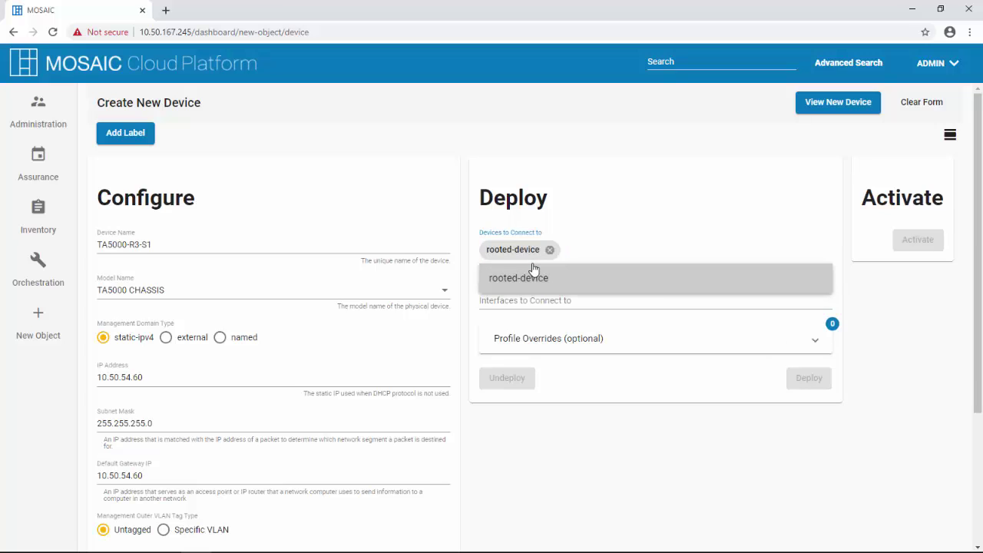
{"action": "left_click", "coordinate": [602, 299]}
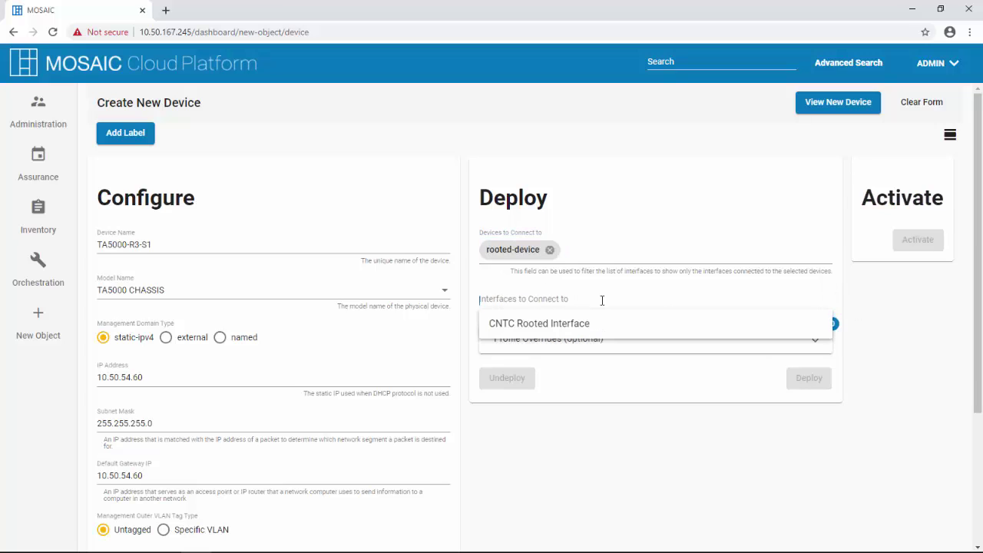
{"action": "left_click", "coordinate": [552, 332]}
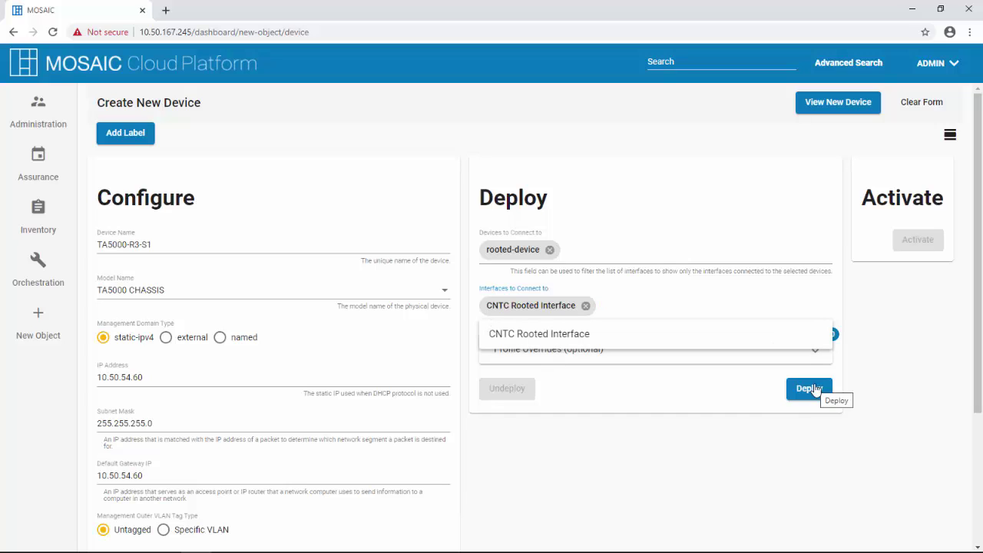
{"action": "left_click", "coordinate": [816, 389]}
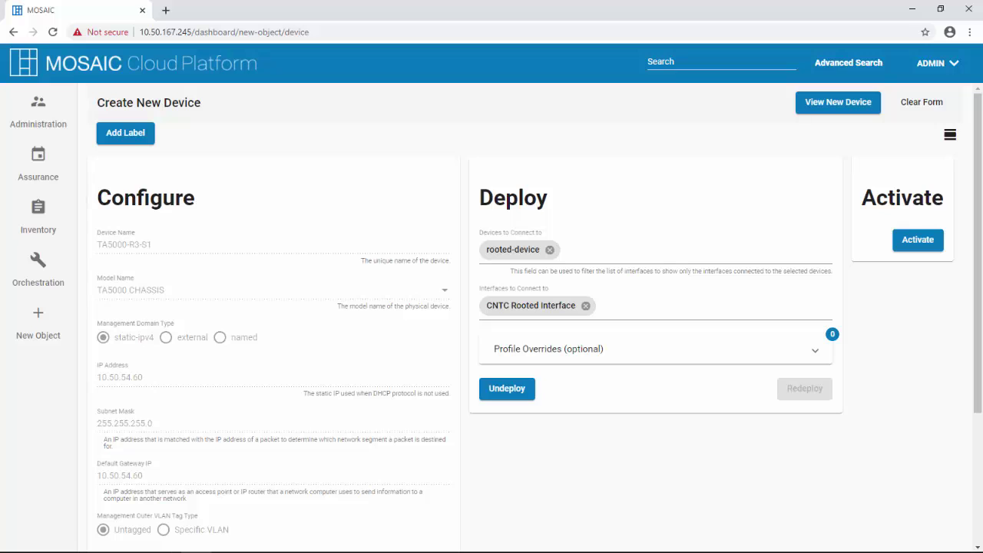
- Switch to the chassis's PuTTY session, run terminal length 0, and display the command log with show history system verbose
{"action": "key", "text": "alt+Tab"}
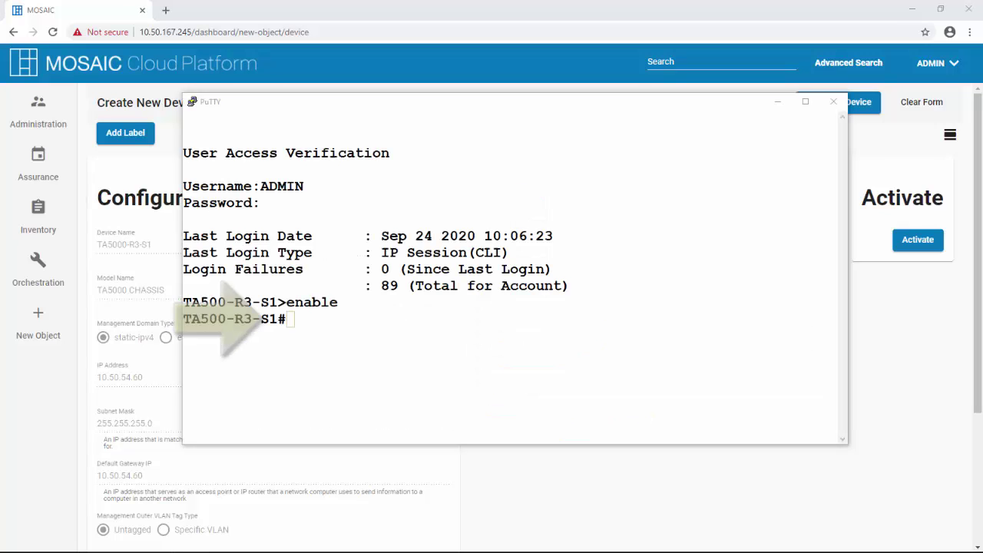
{"action": "right_click", "coordinate": [385, 334]}
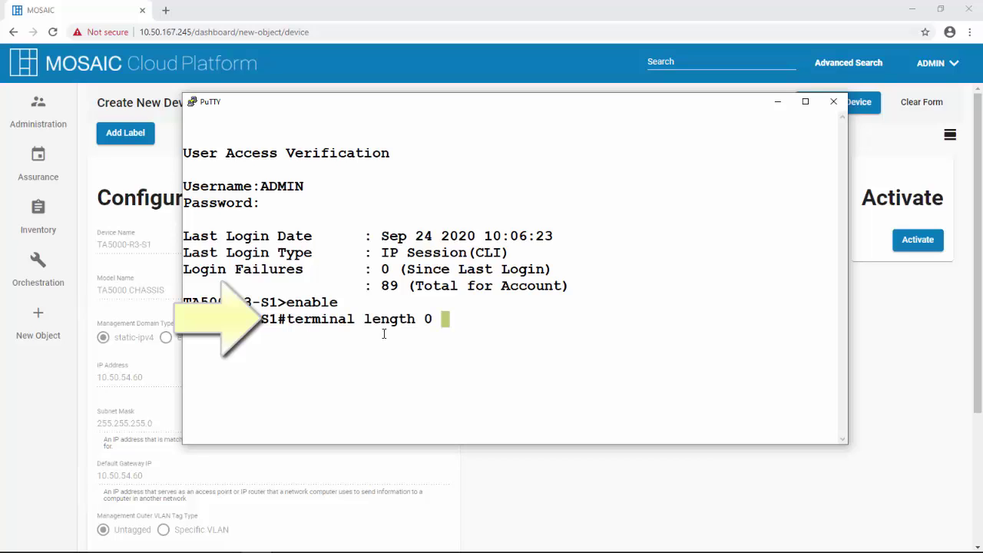
{"action": "key", "text": "Return"}
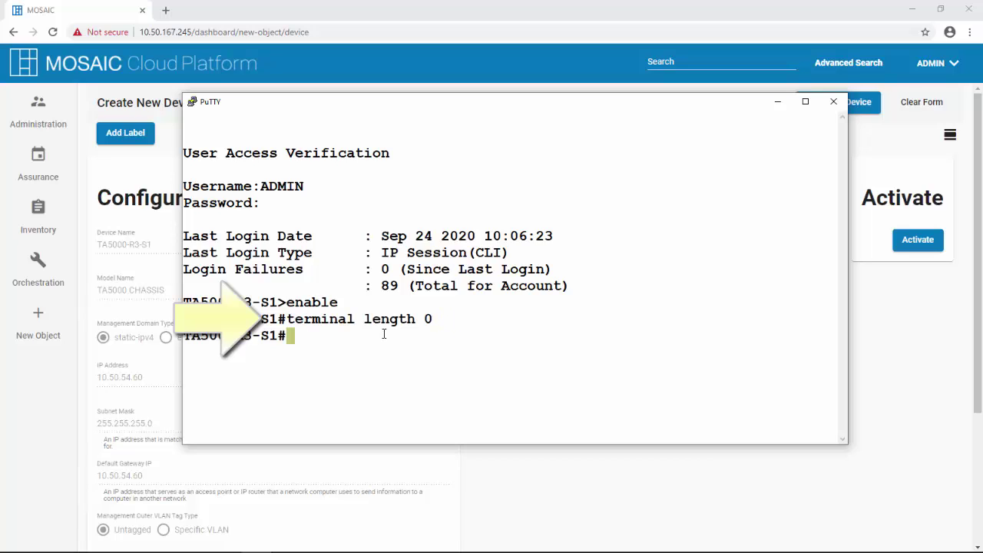
{"action": "right_click", "coordinate": [328, 328]}
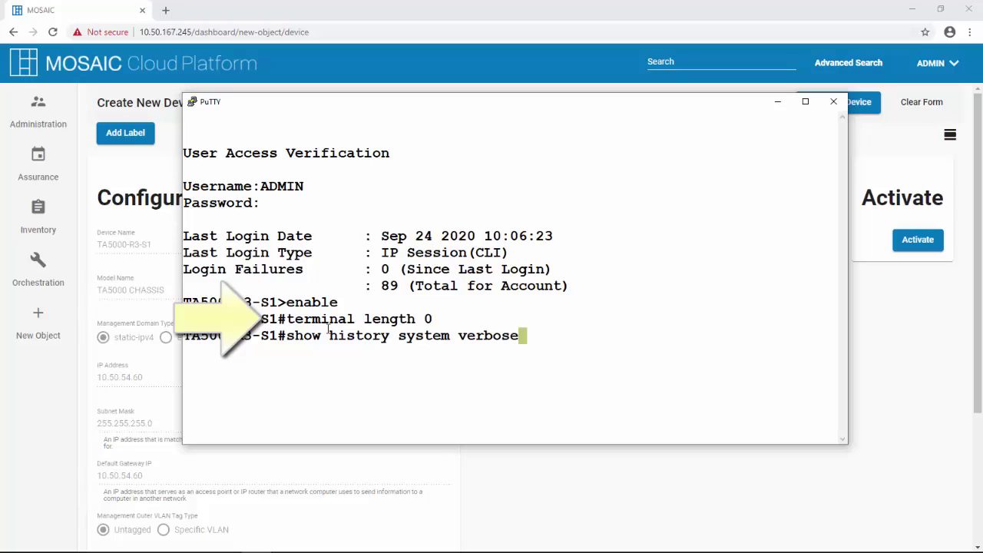
{"action": "key", "text": "Return"}
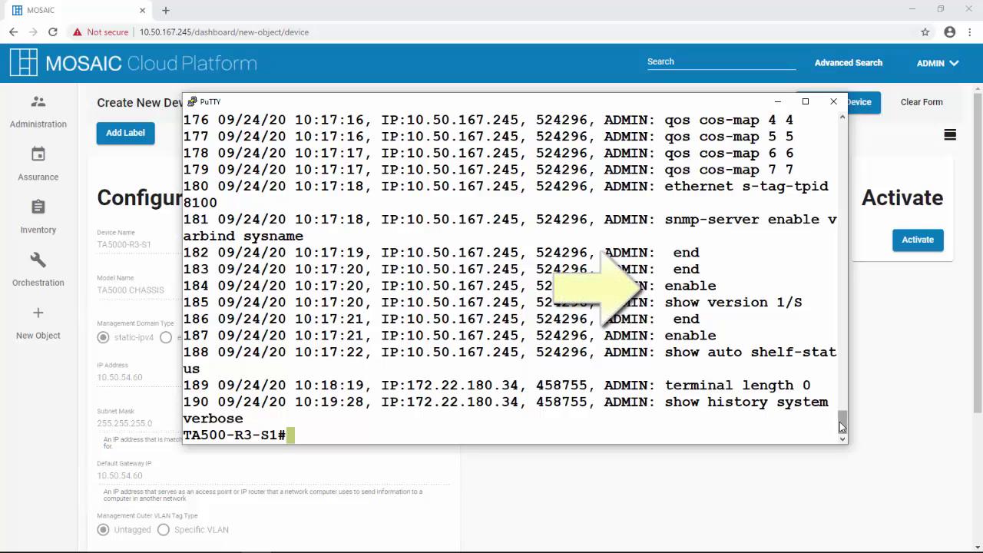
{"action": "mouse_move", "coordinate": [842, 427]}
{"action": "left_mouse_down"}
{"action": "mouse_move", "coordinate": [844, 403]}
{"action": "mouse_move", "coordinate": [845, 433]}
{"action": "left_mouse_up"}
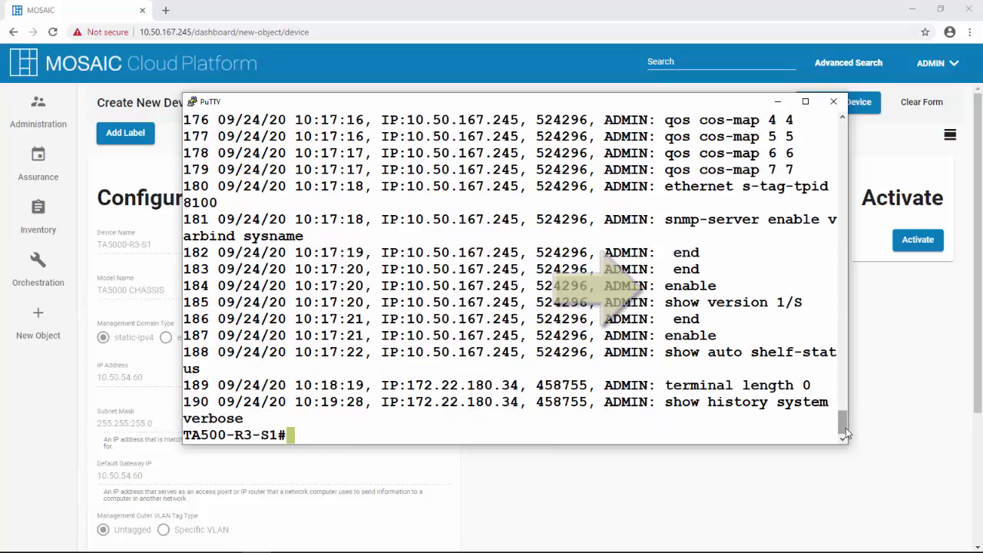
- Return to MOSAIC in the browser and activate the TA5000-R3-S1 device
{"action": "left_click", "coordinate": [818, 480]}
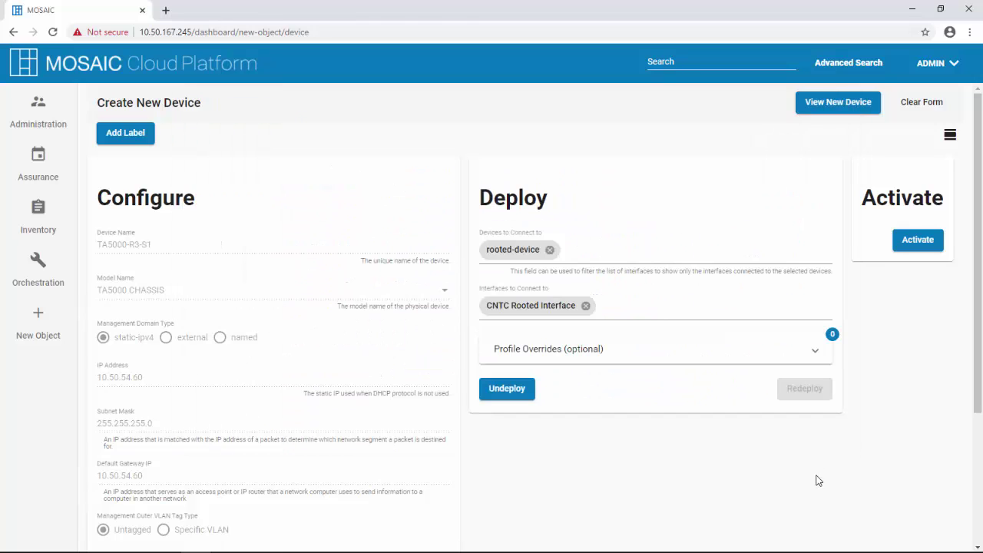
{"action": "left_click", "coordinate": [903, 245]}
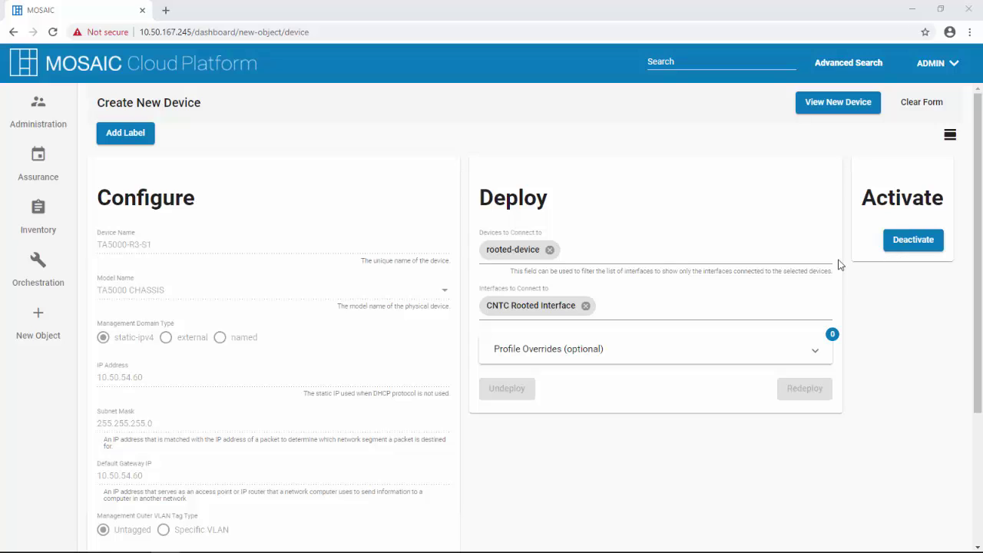
- Create a new interface object named TA5000-R3-S1_EDI with the default-ethernet interface type and configure it
{"action": "left_click", "coordinate": [46, 325]}
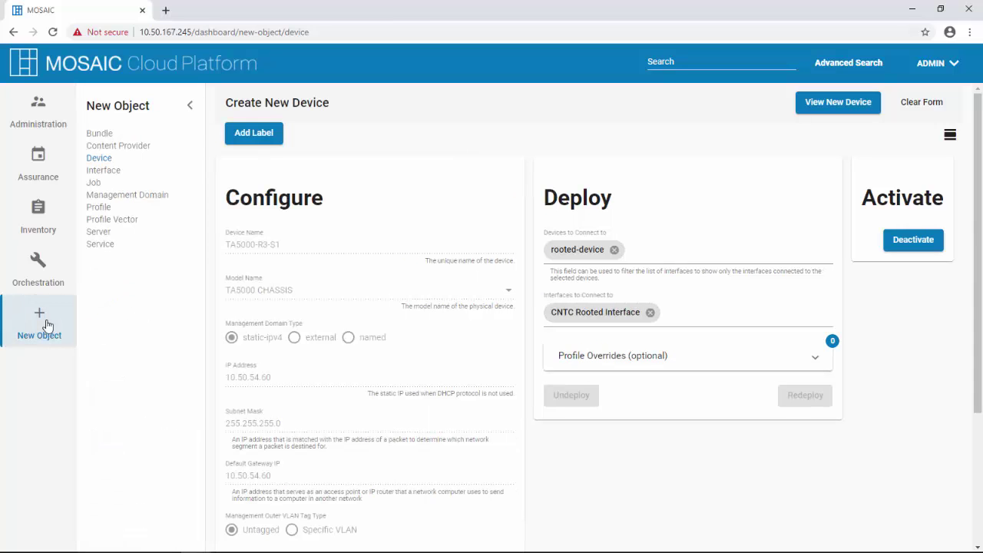
{"action": "left_click", "coordinate": [104, 170]}
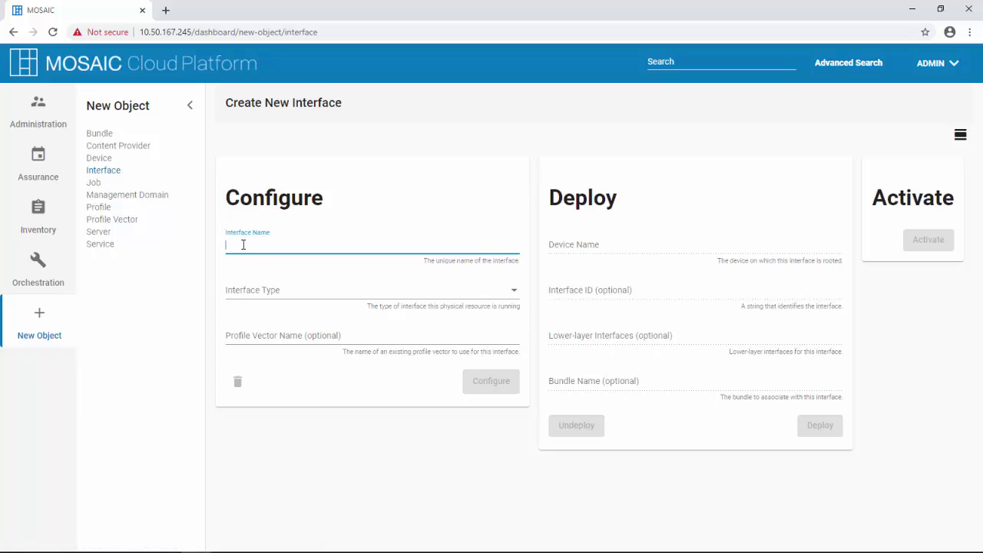
{"action": "type", "text": "TA5000-R3-S1_EDI"}
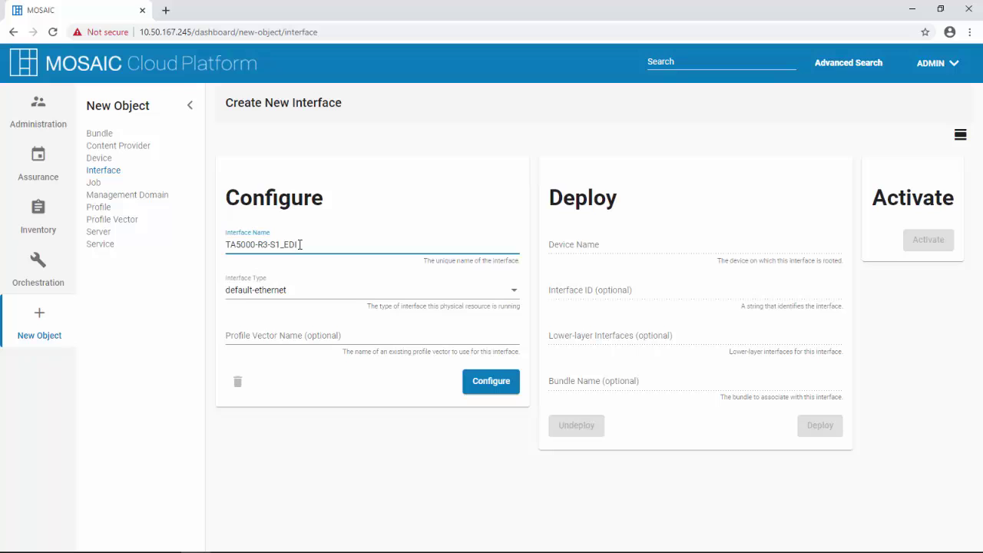
{"action": "left_click", "coordinate": [302, 293]}
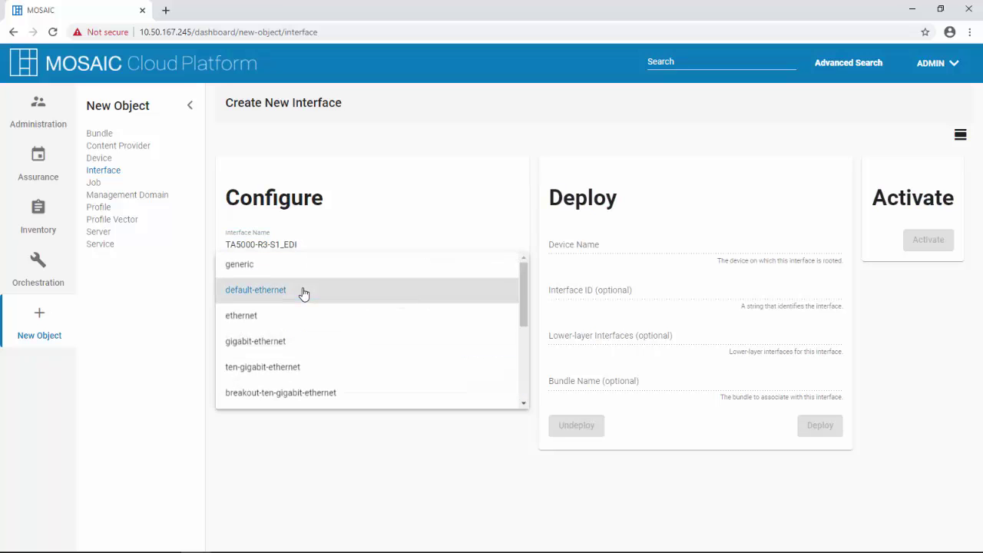
{"action": "left_click", "coordinate": [278, 293]}
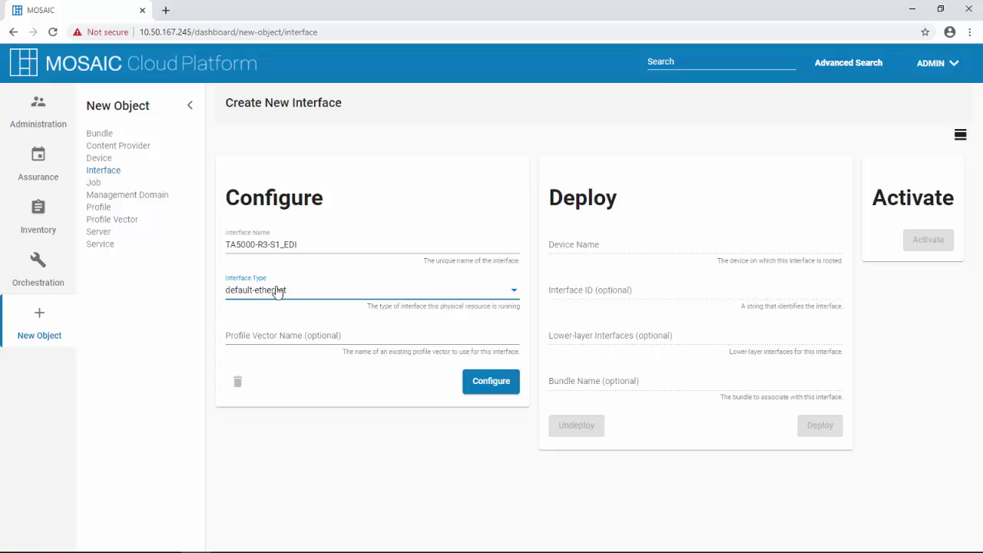
{"action": "left_click", "coordinate": [483, 385]}
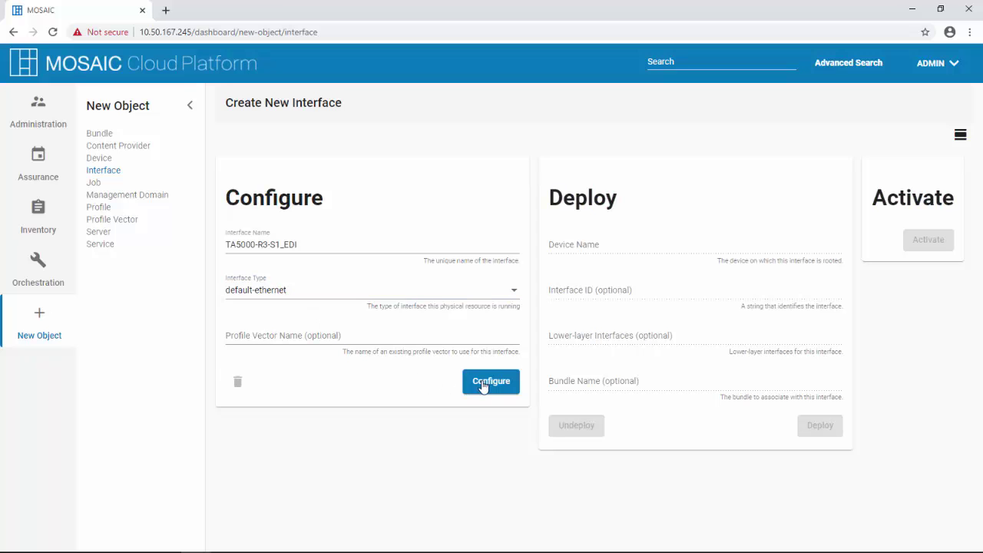
{"action": "left_click", "coordinate": [483, 385]}
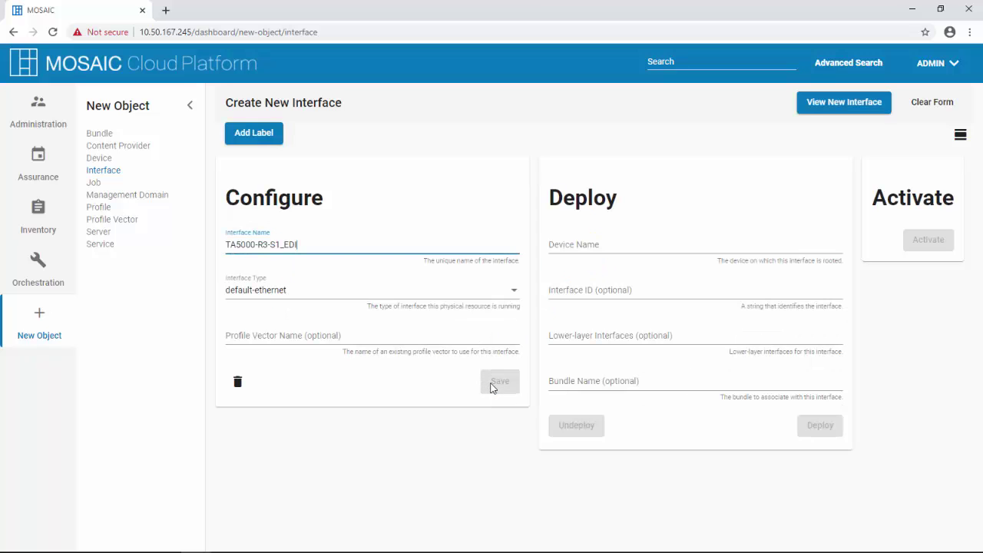
- Set the EDI interface's deployment device to TA5000-R3-S1 and its interface ID to default-ethernet 0/0
{"action": "left_click", "coordinate": [630, 245]}
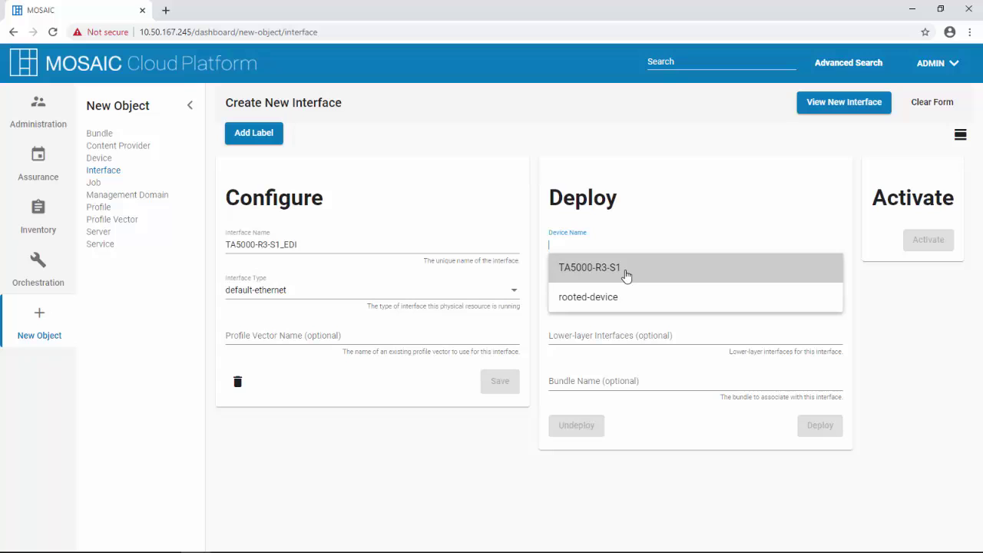
{"action": "left_click", "coordinate": [626, 269]}
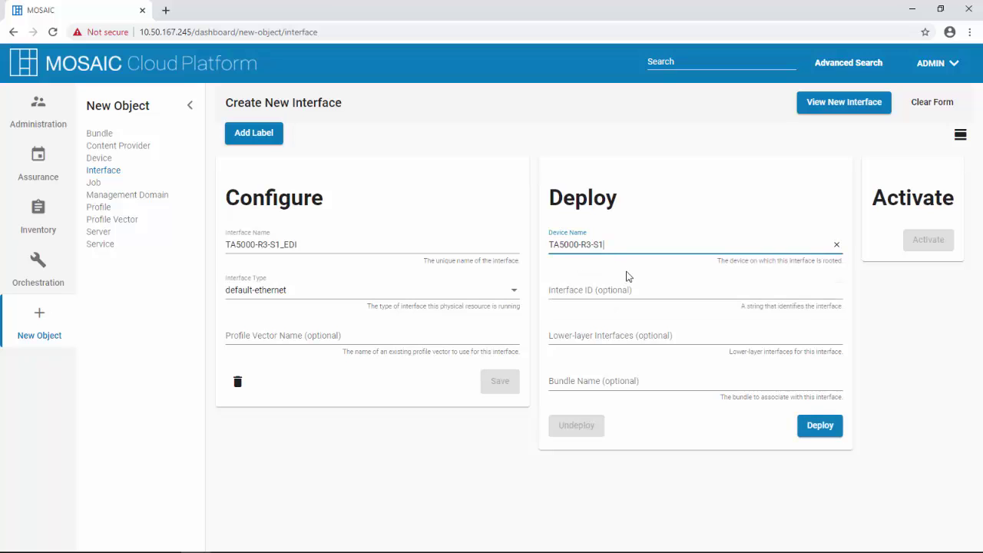
{"action": "left_click", "coordinate": [627, 289]}
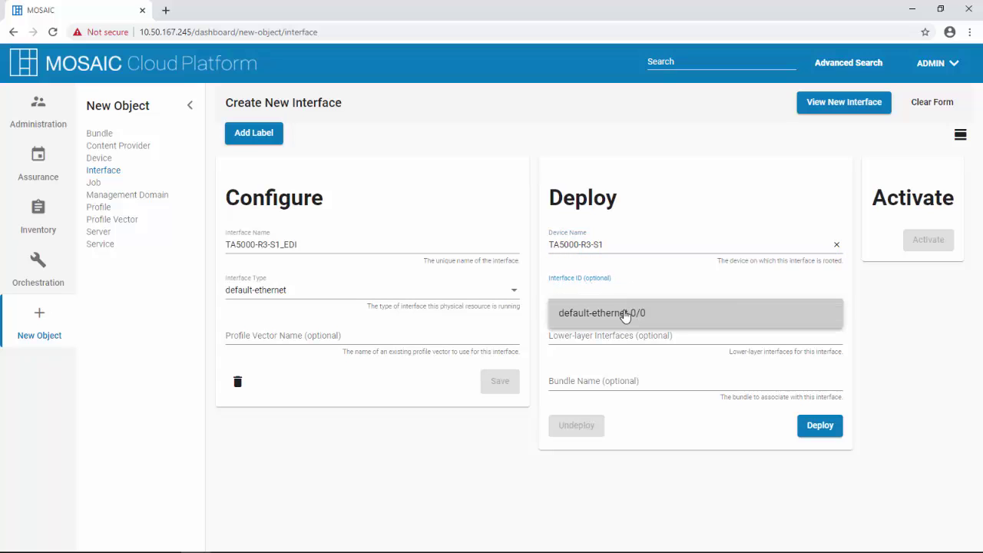
{"action": "left_click", "coordinate": [625, 314]}
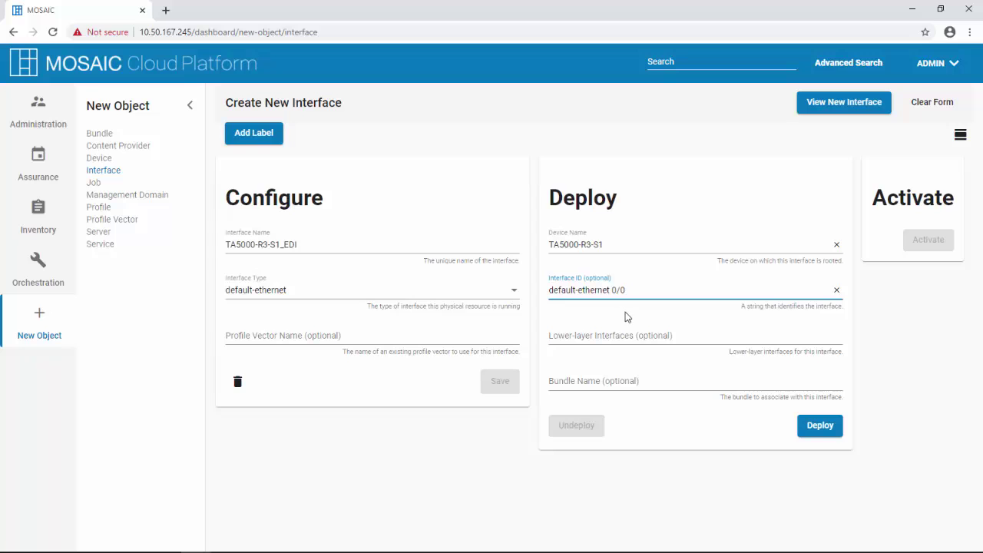
- Deploy the EDI interface with lag-group 1/A/1 as its lower-layer interface and activate it
{"action": "left_click", "coordinate": [626, 336]}
{"action": "scroll", "coordinate": [630, 376], "scroll_direction": "down", "scroll_amount": 5}
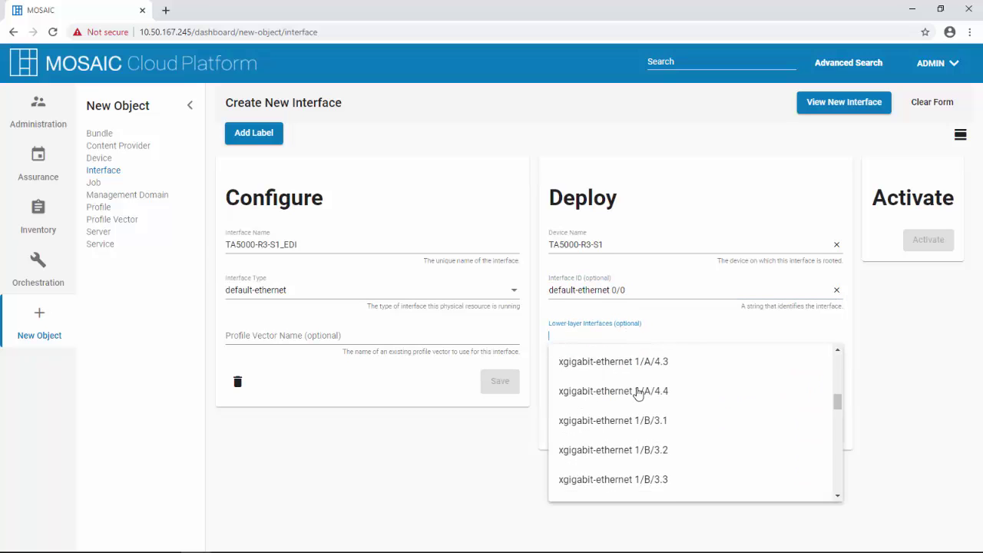
{"action": "scroll", "coordinate": [637, 394], "scroll_direction": "down", "scroll_amount": 6}
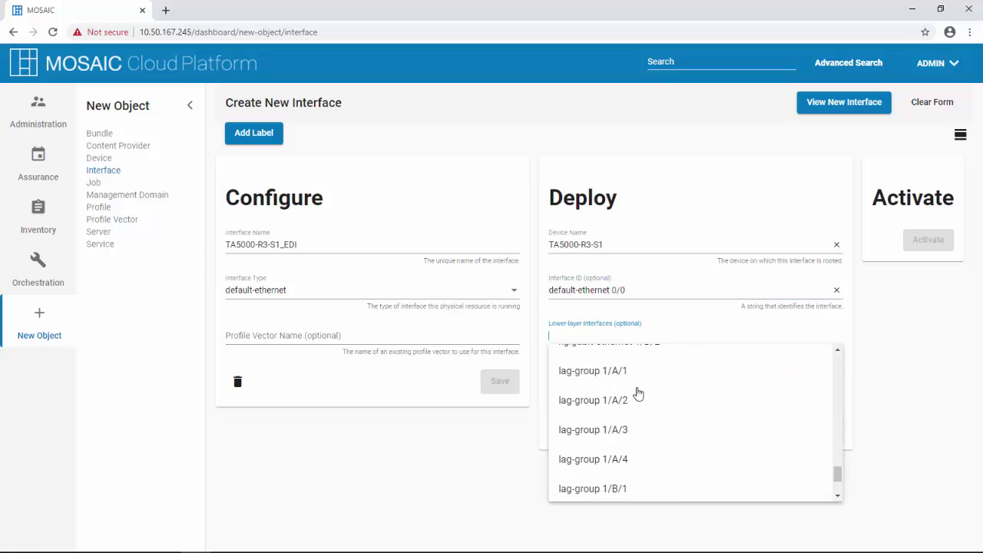
{"action": "scroll", "coordinate": [635, 396], "scroll_direction": "up", "scroll_amount": 2}
{"action": "left_click", "coordinate": [635, 401]}
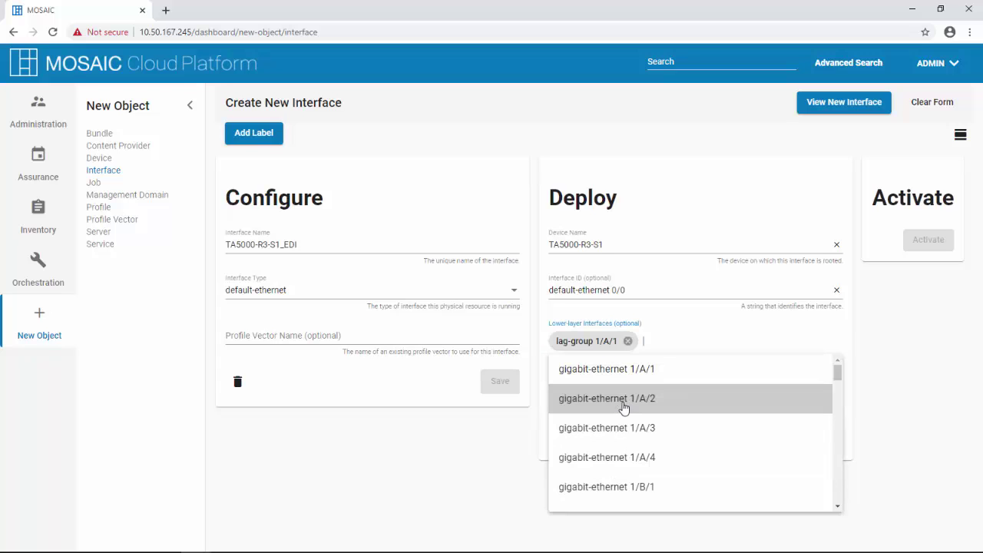
{"action": "left_click", "coordinate": [884, 404]}
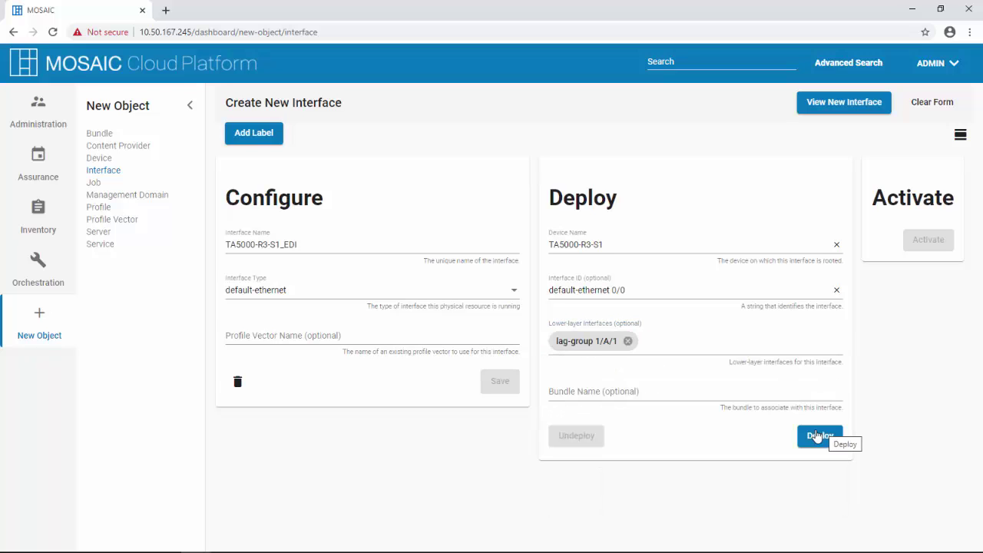
{"action": "left_click", "coordinate": [818, 437]}
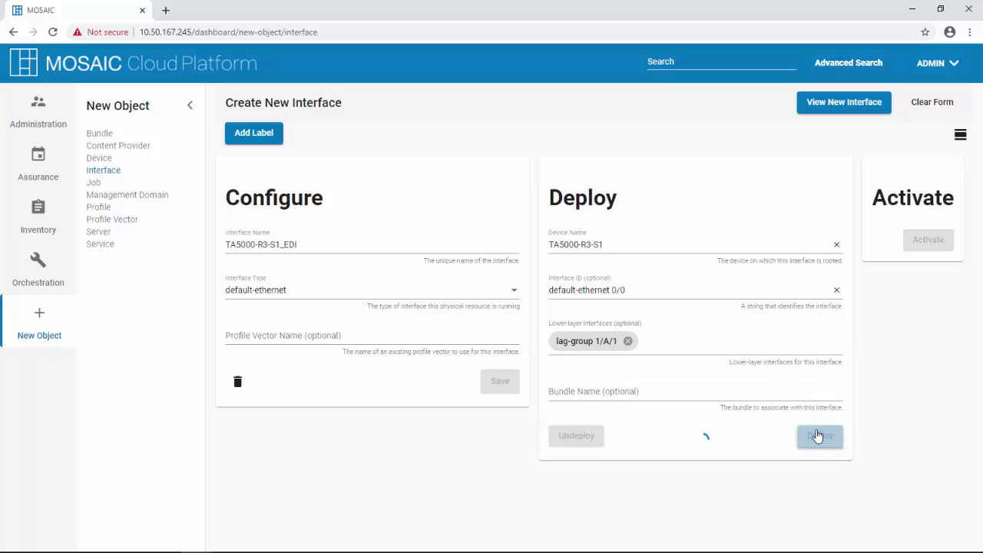
{"action": "left_click", "coordinate": [944, 249]}
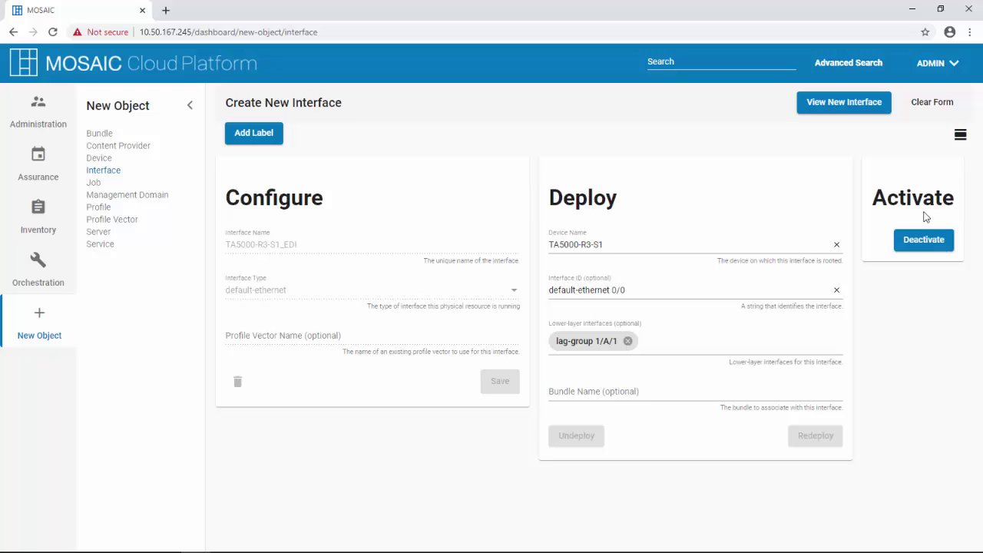
- Clear the form and start a new interface named TA5000-R3-S1_SLOT13_PON1 with the gpon interface type
{"action": "left_click", "coordinate": [923, 110]}
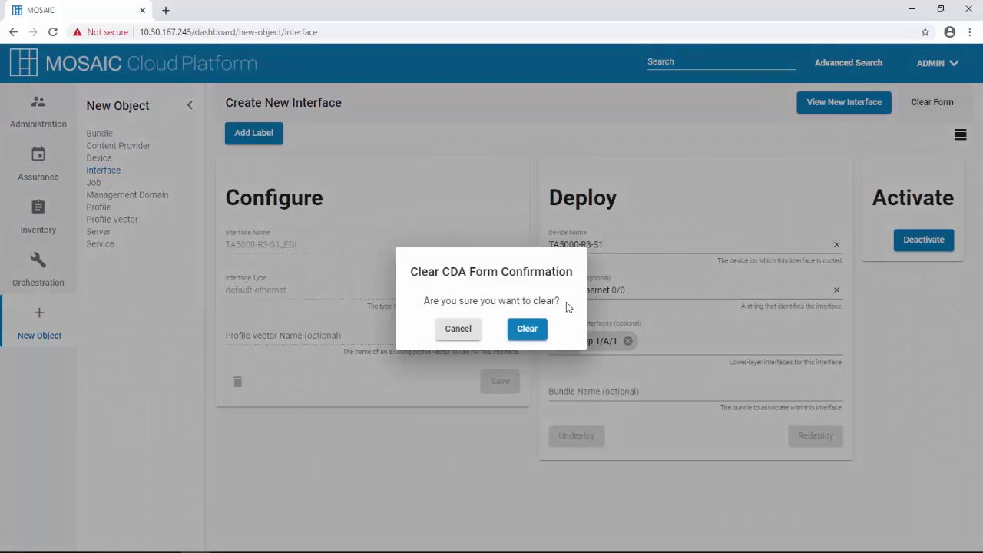
{"action": "left_click", "coordinate": [530, 332]}
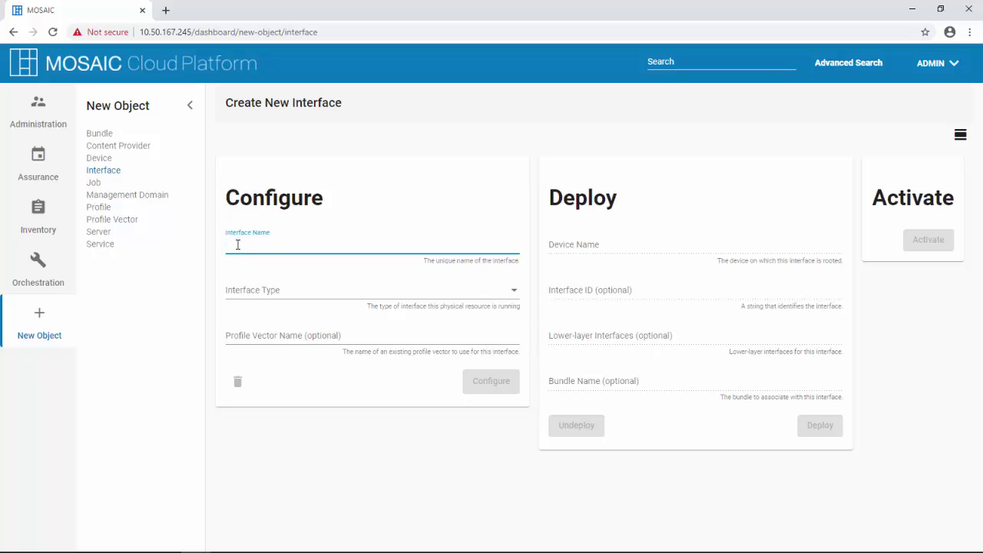
{"action": "type", "text": "TA5000-R3-S"}
{"action": "type", "text": "1_SLOT13_PON1"}
{"action": "left_click", "coordinate": [256, 294]}
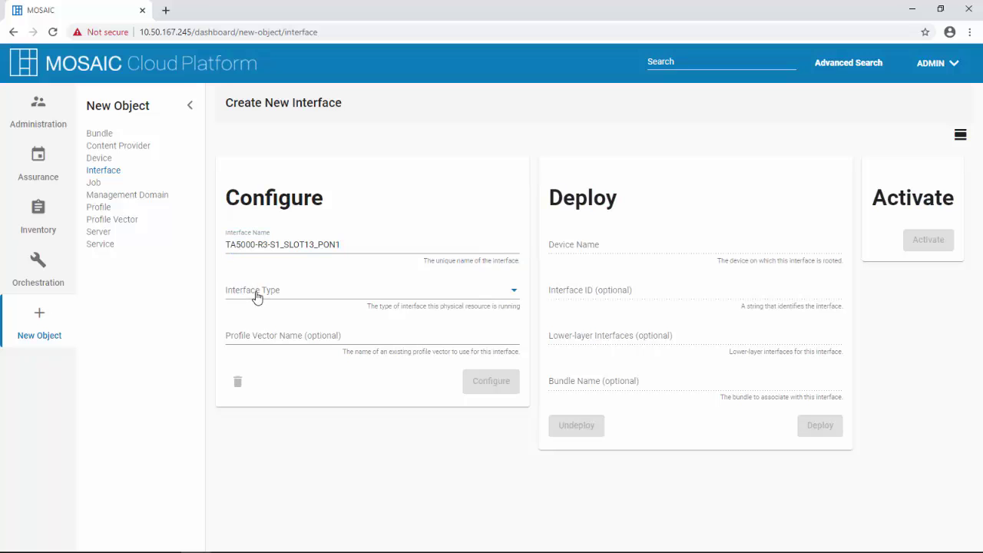
{"action": "scroll", "coordinate": [265, 319], "scroll_direction": "down", "scroll_amount": 3}
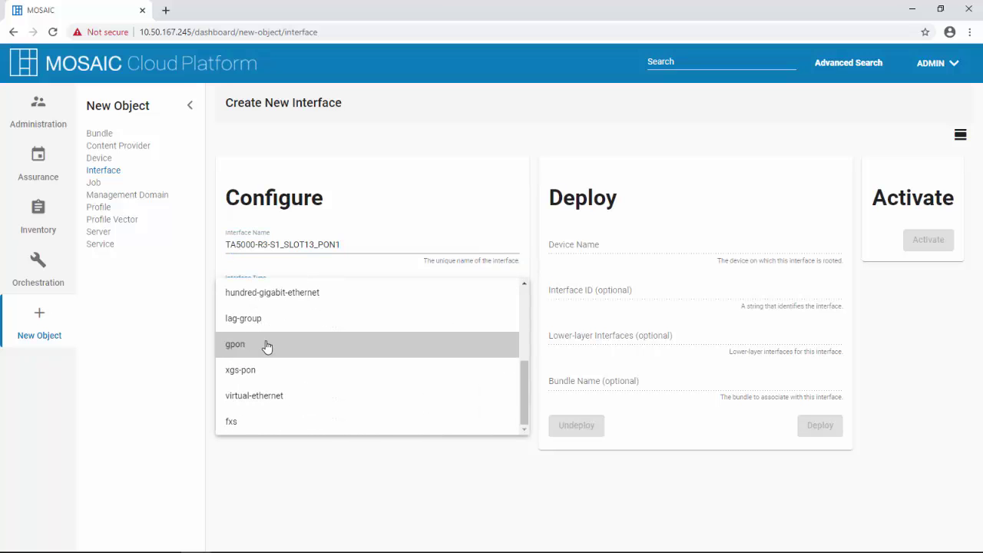
{"action": "left_click", "coordinate": [265, 347]}
- Assign the Interface PON Profiles Vector to the new PON interface and configure it
{"action": "left_click", "coordinate": [298, 338]}
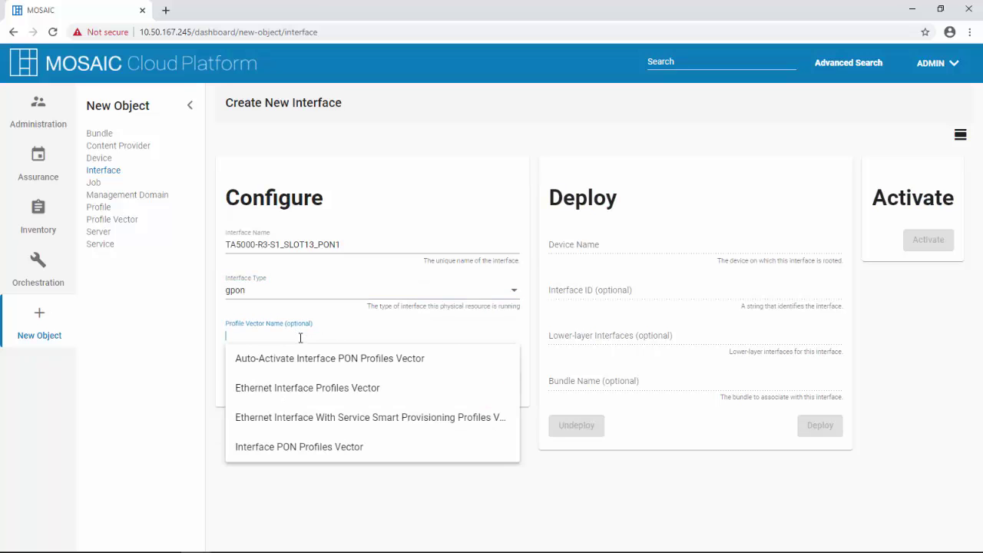
{"action": "left_click", "coordinate": [299, 446]}
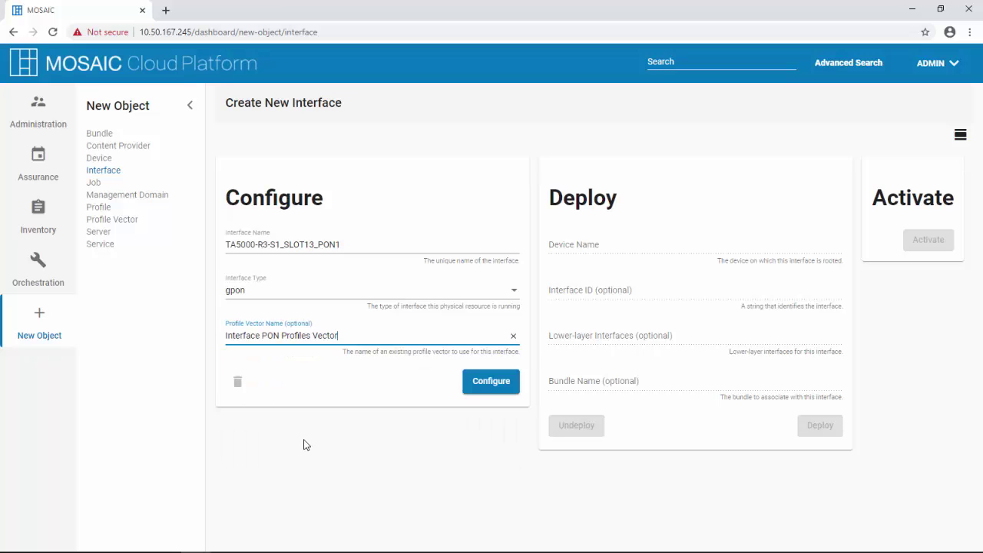
{"action": "left_click", "coordinate": [489, 384]}
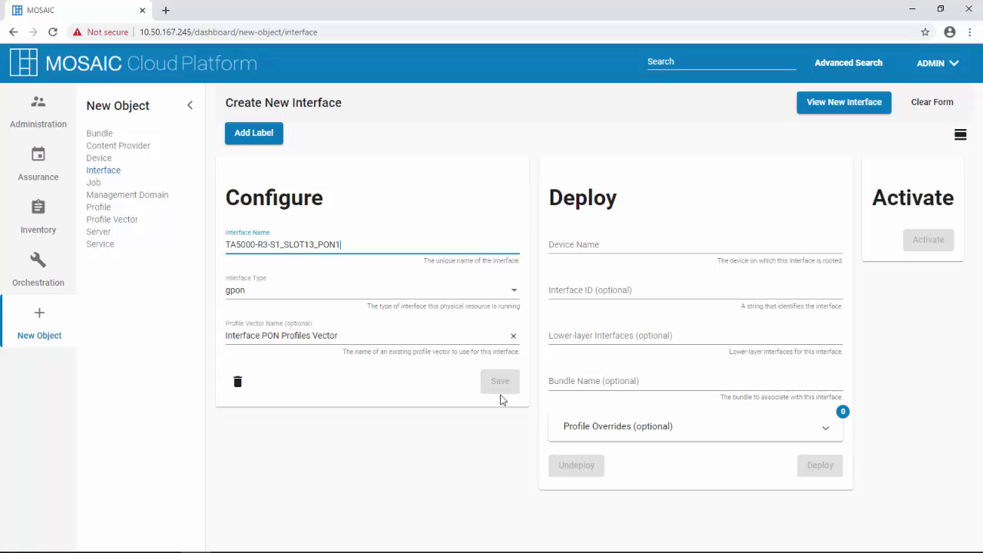
- Deploy the PON interface on device TA5000-R3-S1 with interface ID gpon 1/13/1 and activate it
{"action": "left_click", "coordinate": [609, 245]}
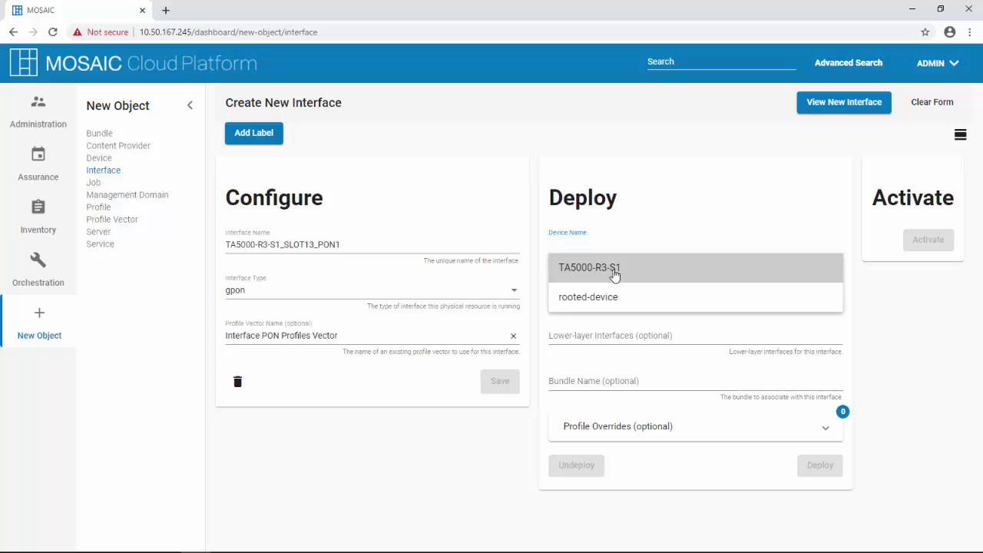
{"action": "left_click", "coordinate": [615, 275]}
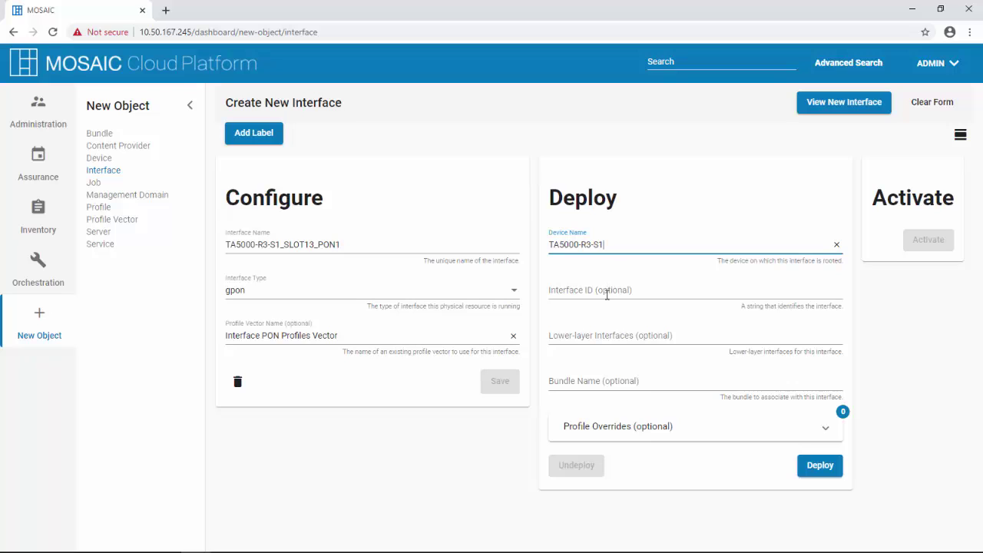
{"action": "left_click", "coordinate": [607, 292]}
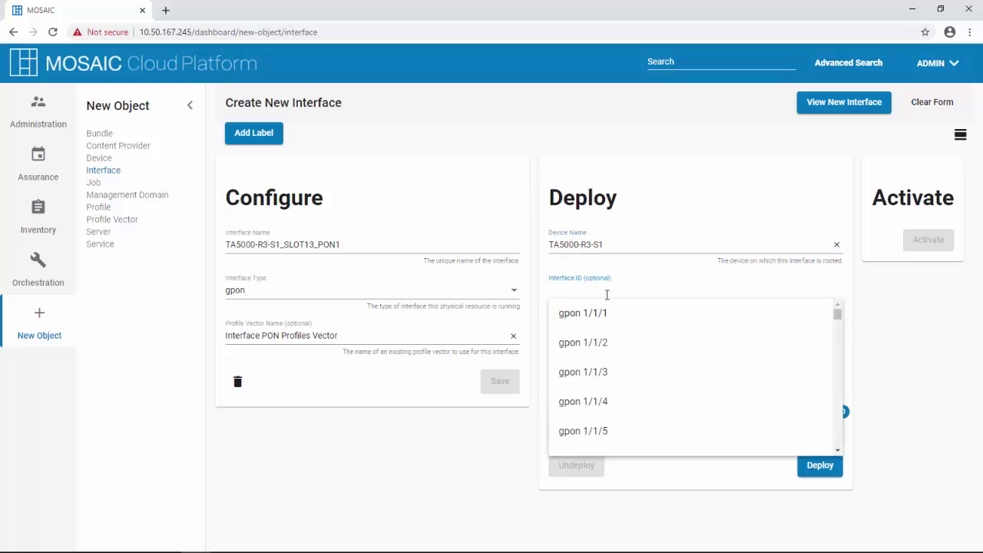
{"action": "type", "text": "gpon 1/13/1"}
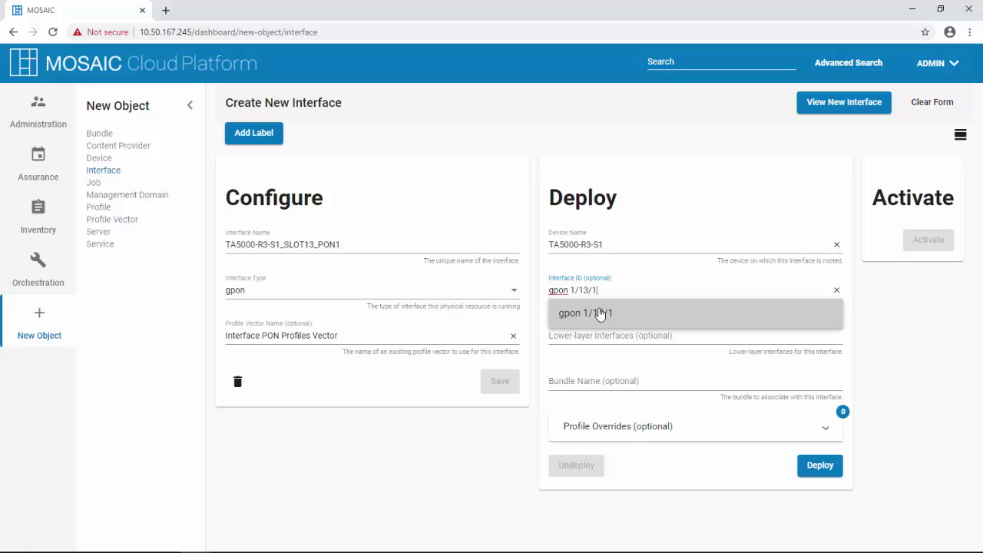
{"action": "left_click", "coordinate": [599, 312]}
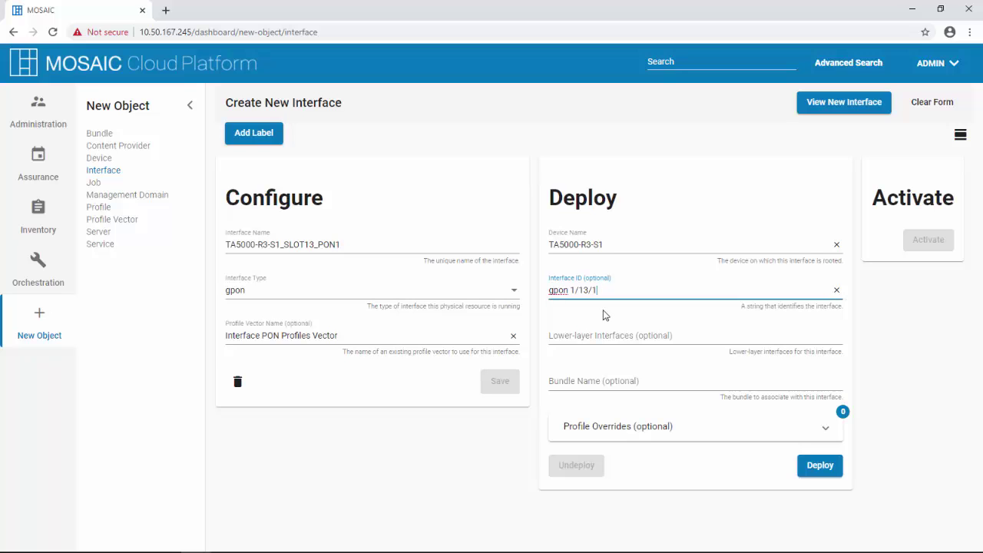
{"action": "left_click", "coordinate": [819, 465]}
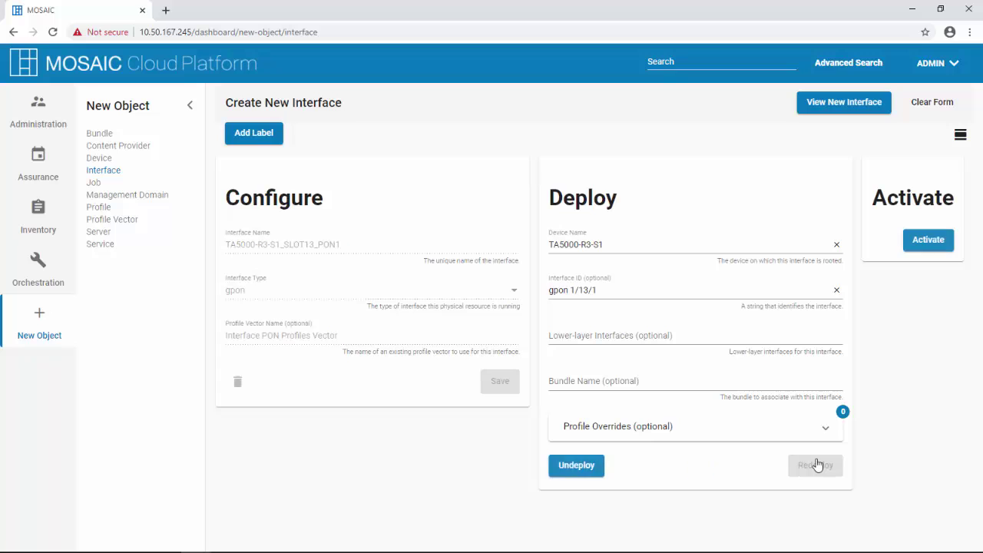
{"action": "left_click", "coordinate": [939, 246]}
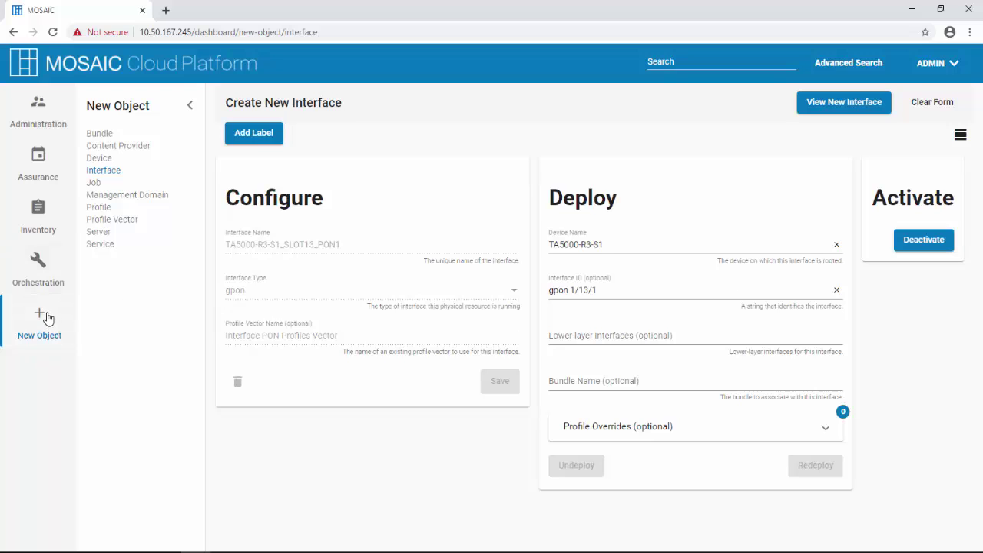
- Start a new device named TA5000-R3-S1_SLOT13_PON1_ONT1 with the 411 GPON ONU model
{"action": "left_click", "coordinate": [107, 162]}
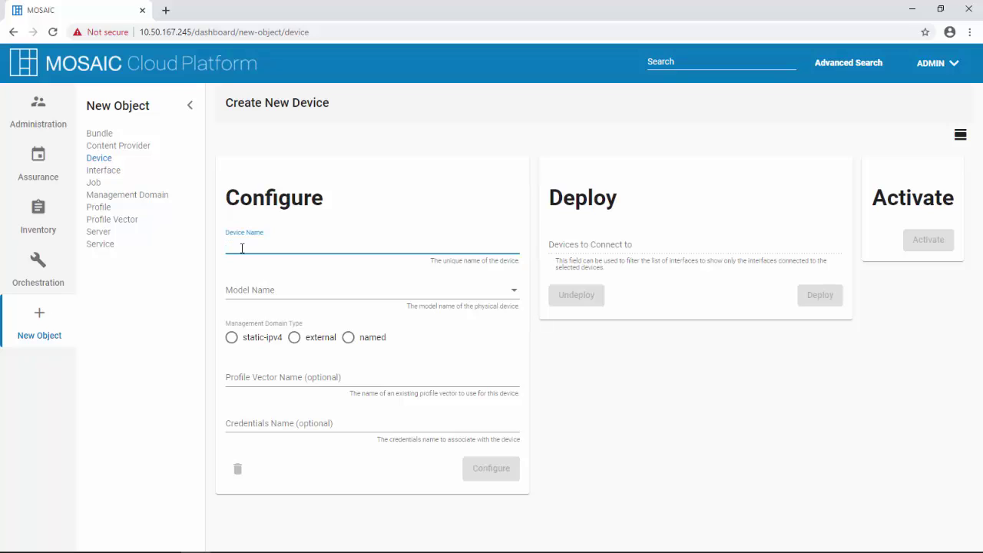
{"action": "type", "text": "TA5000-R3-S1_SLOT13_PON"}
{"action": "type", "text": "1_ONT1"}
{"action": "left_click", "coordinate": [275, 294]}
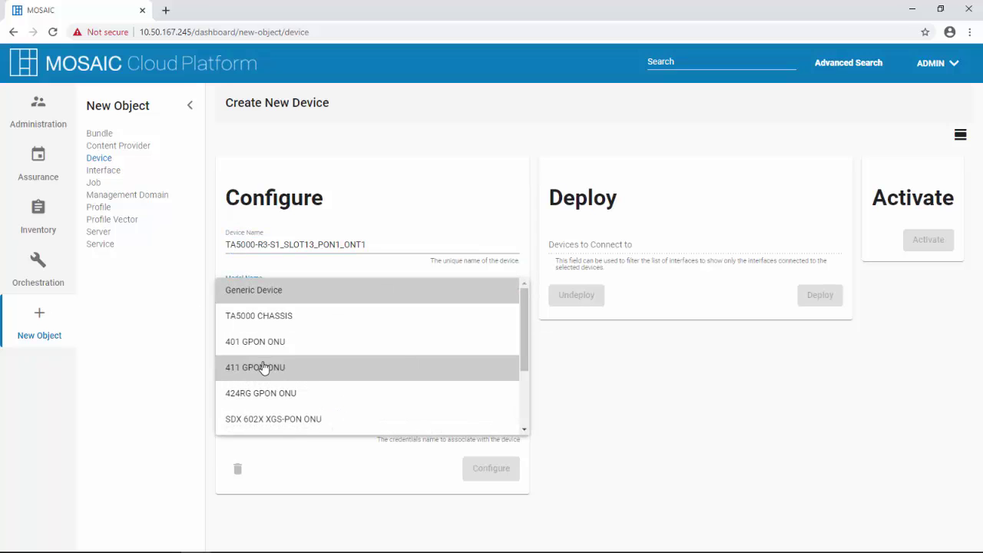
{"action": "left_click", "coordinate": [265, 369]}
{"action": "left_click", "coordinate": [292, 298]}
{"action": "left_click", "coordinate": [291, 298]}
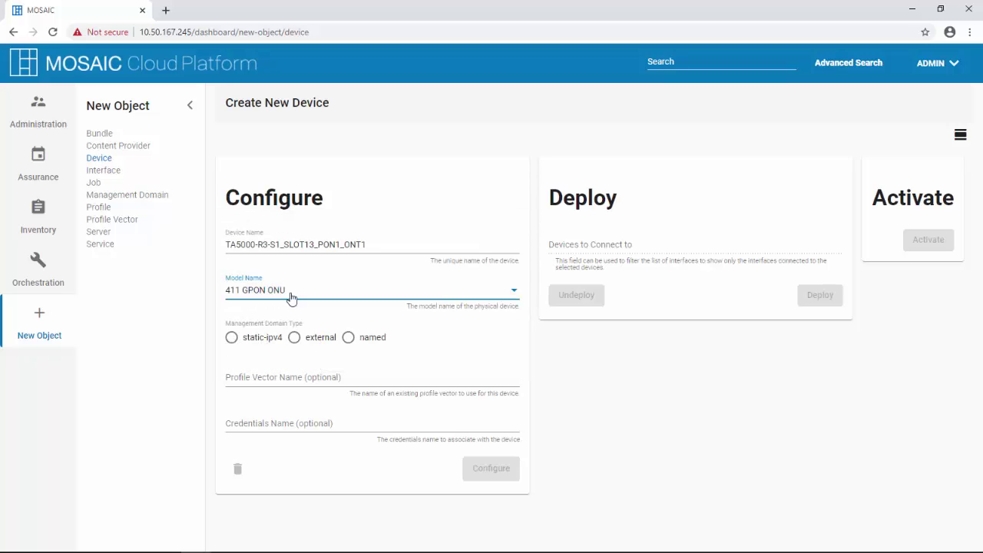
- Set the ONT device's management domain type to external, assign the Device ONU Profiles Vector and configure the device
{"action": "left_click", "coordinate": [293, 338]}
{"action": "left_click", "coordinate": [289, 378]}
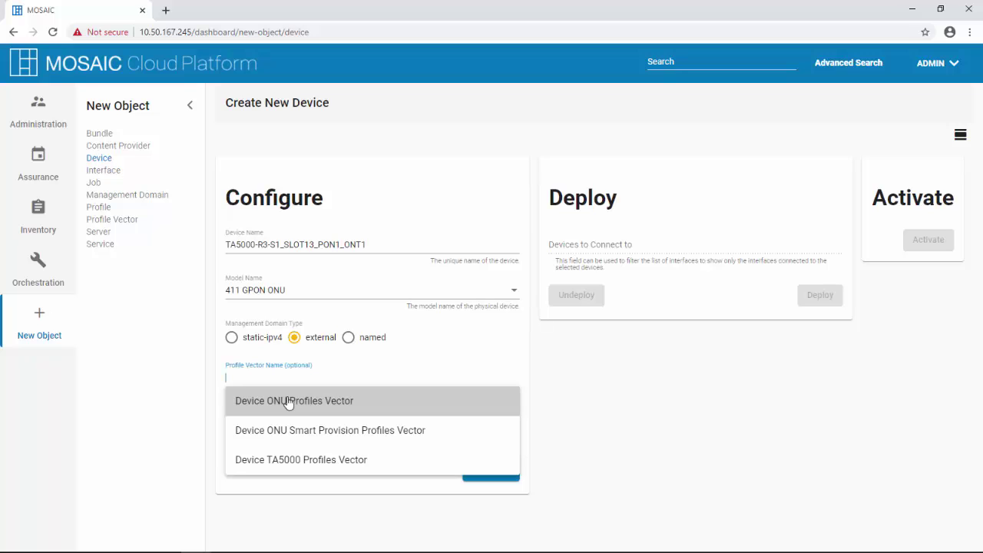
{"action": "left_click", "coordinate": [290, 400]}
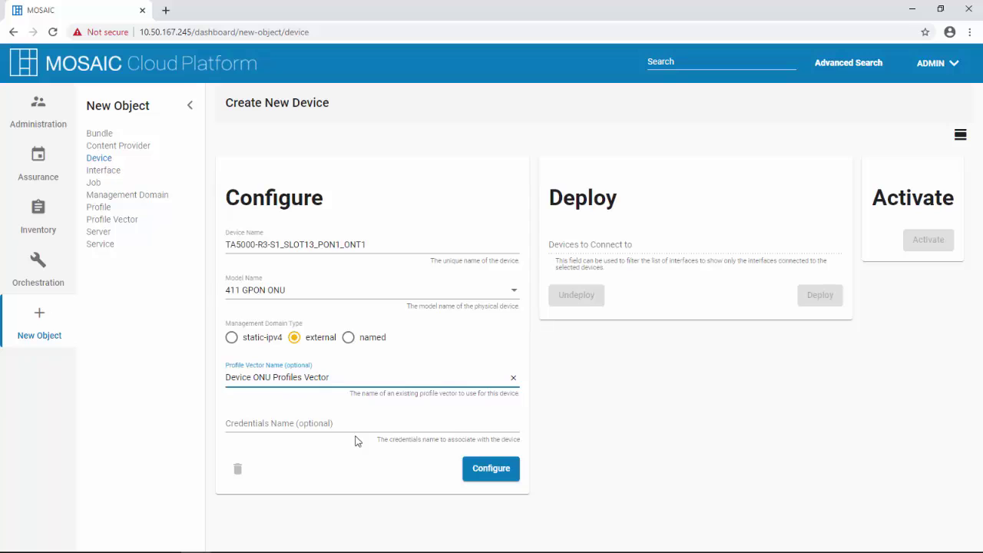
{"action": "left_click", "coordinate": [478, 471]}
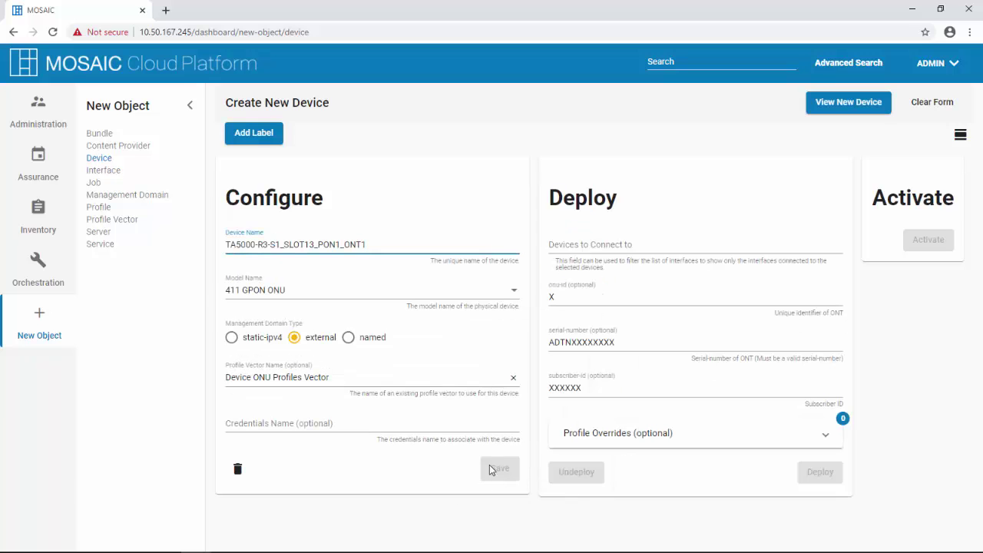
- Set the ONT to connect to device TA5000-R3-S1 through interface TA5000-R3-S1_SLOT13_PON1
{"action": "left_click", "coordinate": [590, 253]}
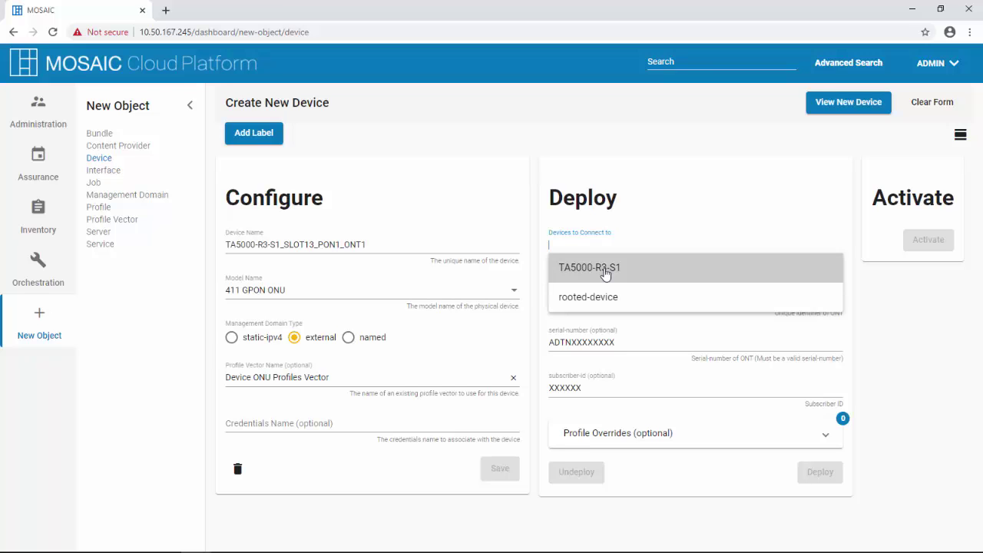
{"action": "left_click", "coordinate": [605, 269]}
{"action": "left_click", "coordinate": [760, 305]}
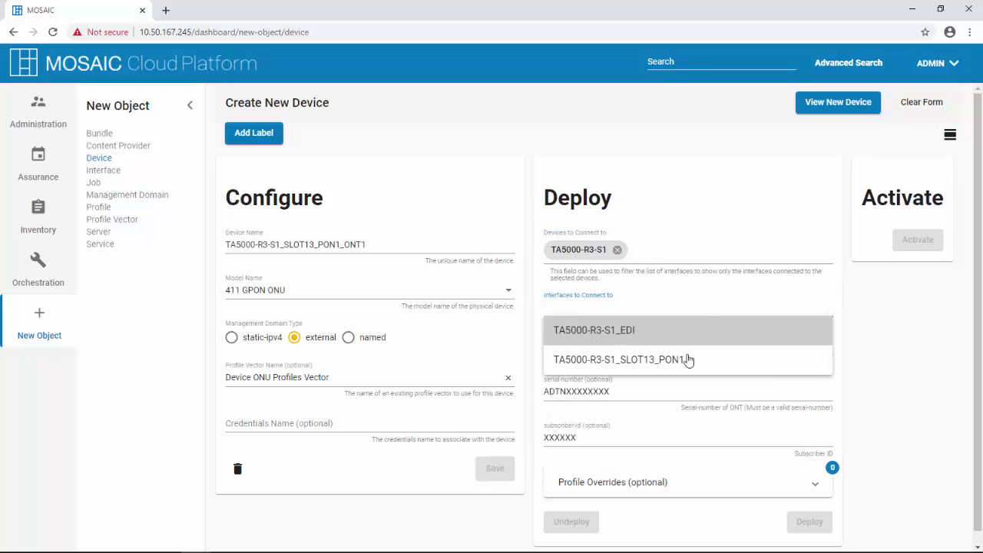
{"action": "left_click", "coordinate": [686, 360]}
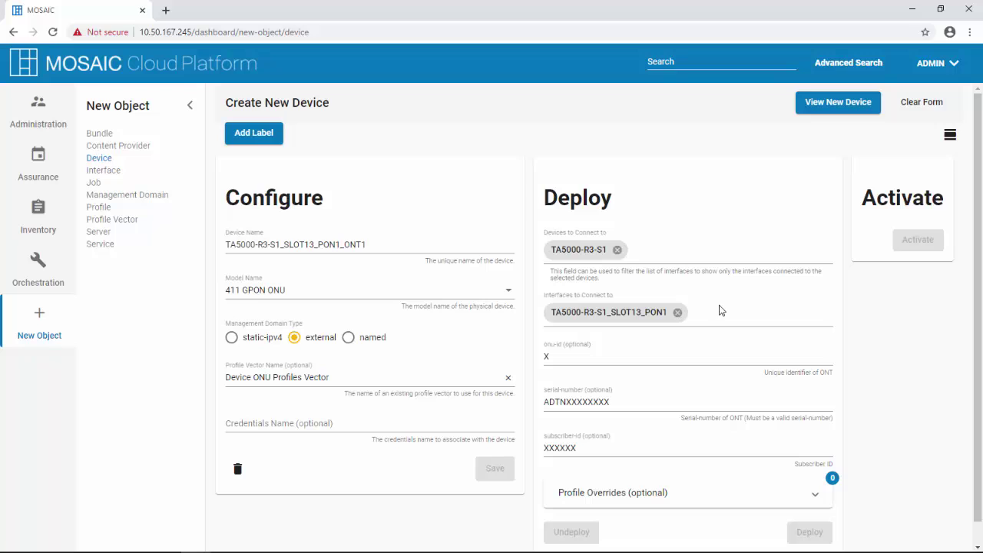
- Deploy the ONT with onu-id 1 and serial number ADTN152705df, and activate it
{"action": "double_click", "coordinate": [546, 358]}
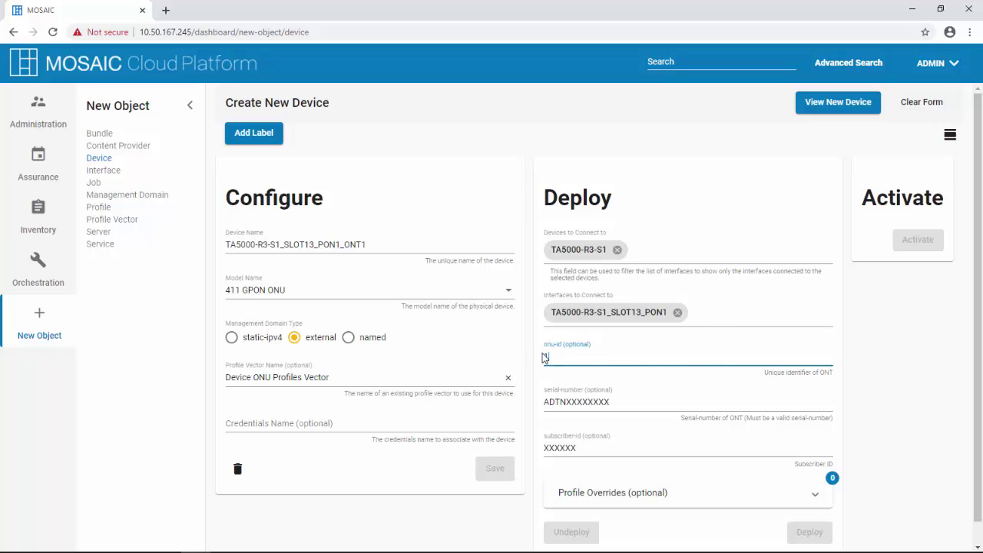
{"action": "type", "text": "1"}
{"action": "double_click", "coordinate": [550, 400]}
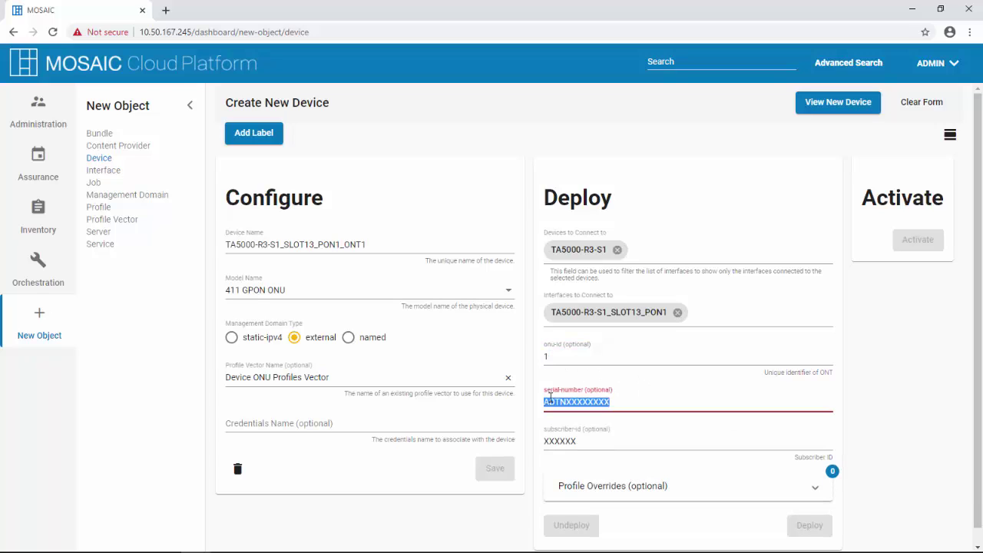
{"action": "key", "text": "ctrl+v"}
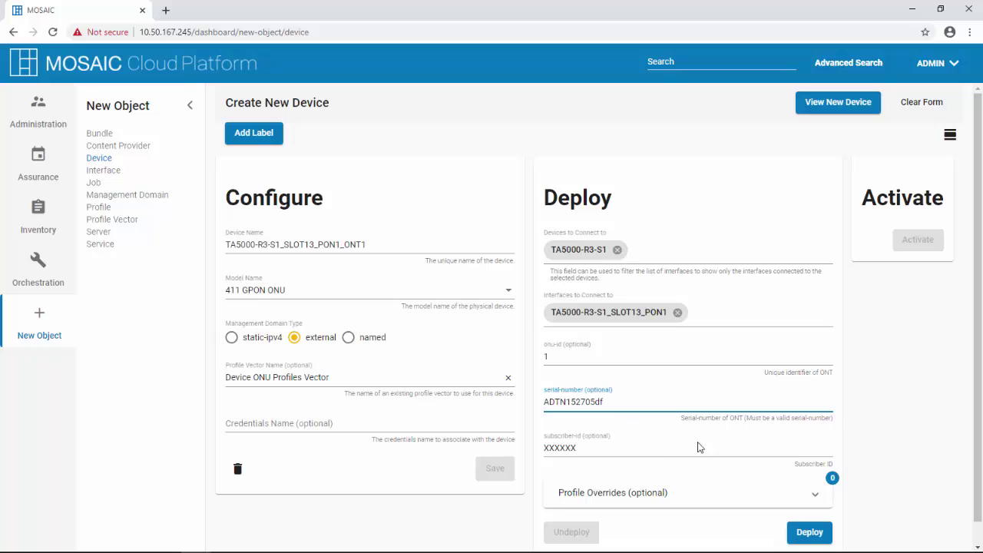
{"action": "left_click", "coordinate": [806, 535]}
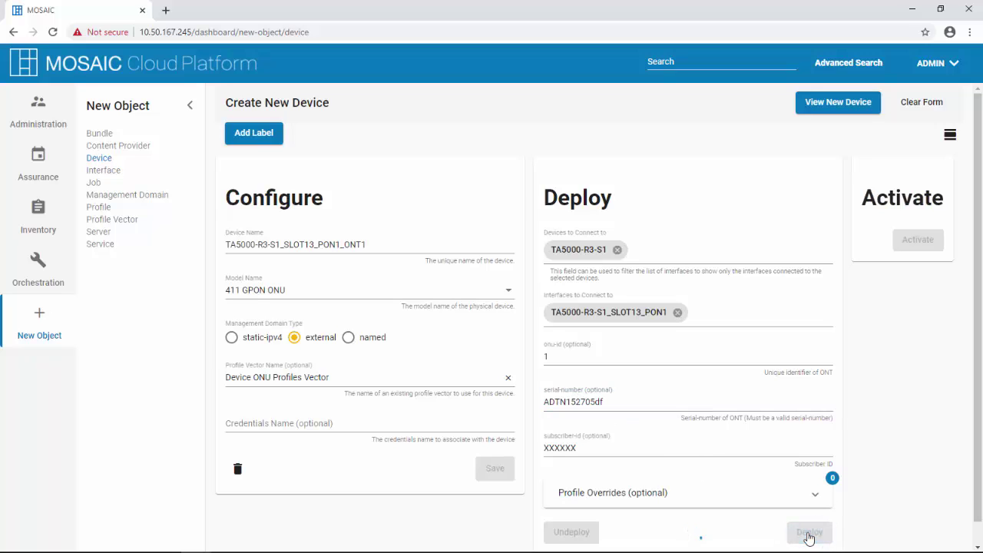
{"action": "left_click", "coordinate": [926, 244]}
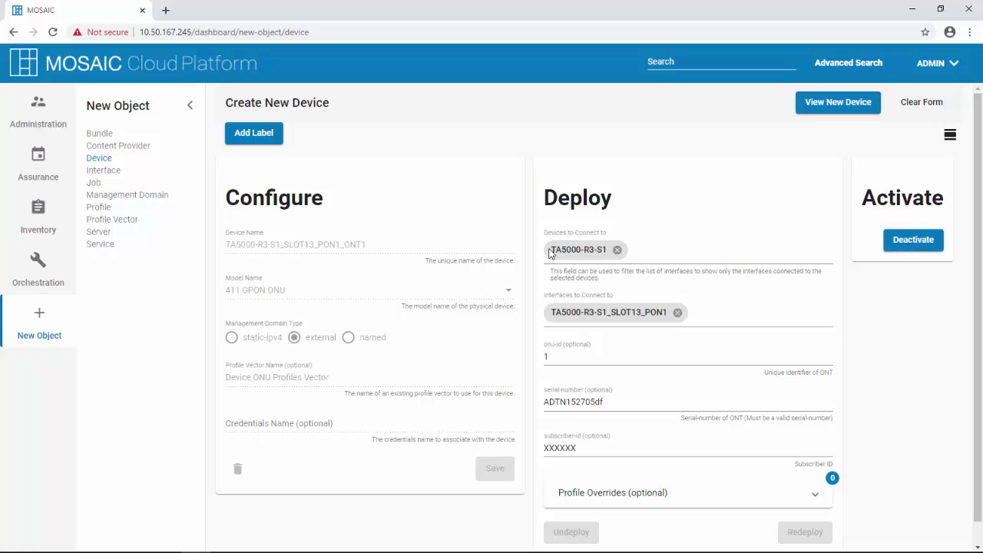
- Start a new interface named TA5000-R3-S1_SLOT13_PON1_ONT1_ETH1 with the ethernet interface type
{"action": "left_click", "coordinate": [107, 171]}
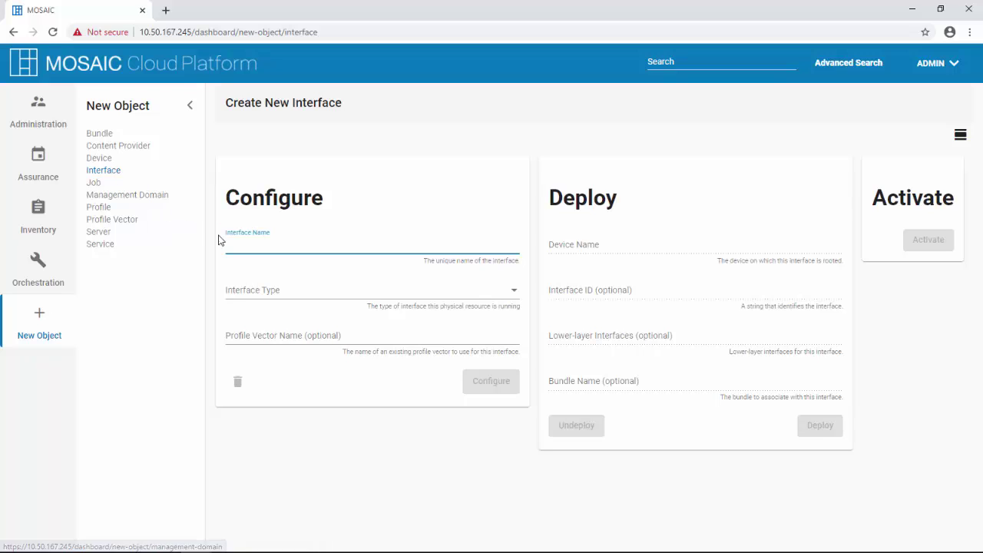
{"action": "type", "text": "TA5000-R3-S1"}
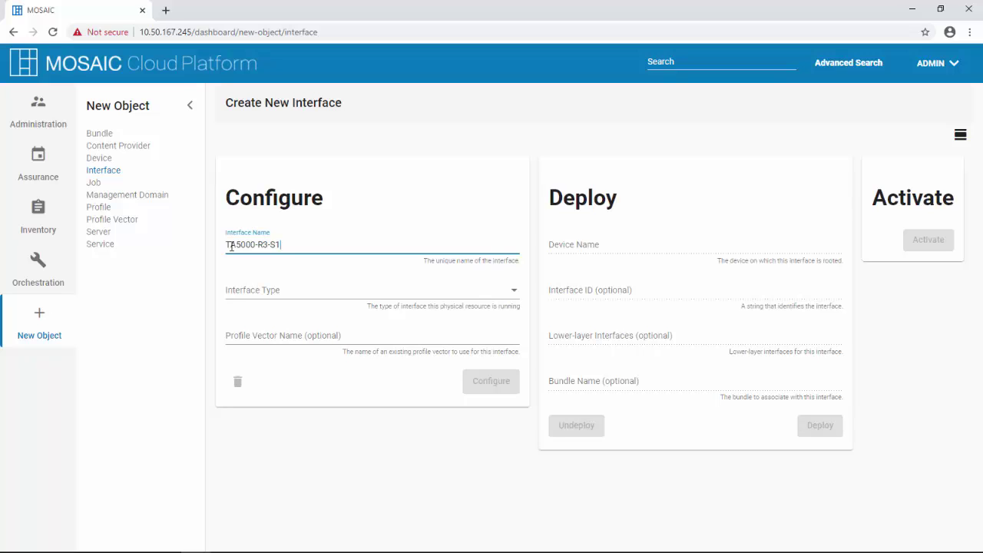
{"action": "type", "text": "_SLOT13_PON1_ONT1_ETH"}
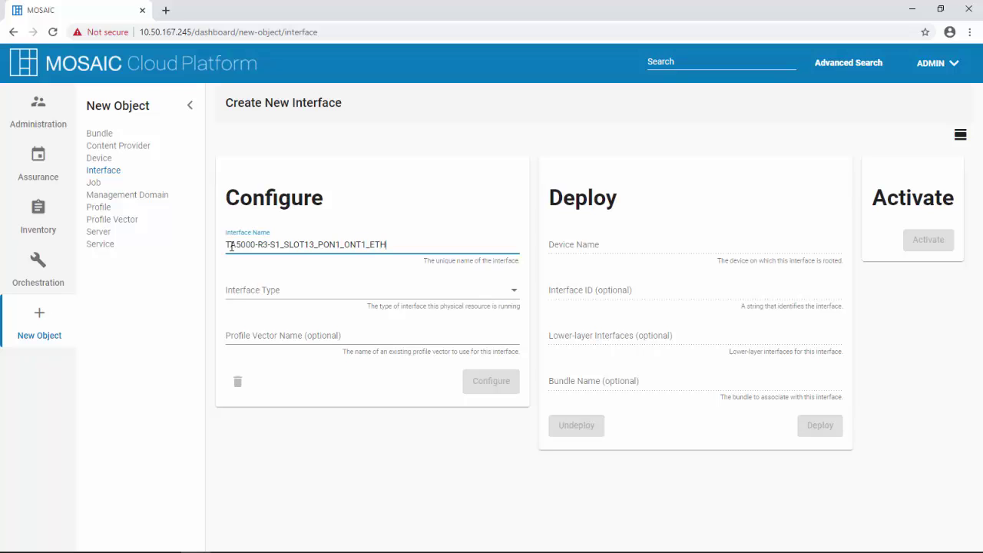
{"action": "type", "text": "1"}
{"action": "left_click", "coordinate": [274, 292]}
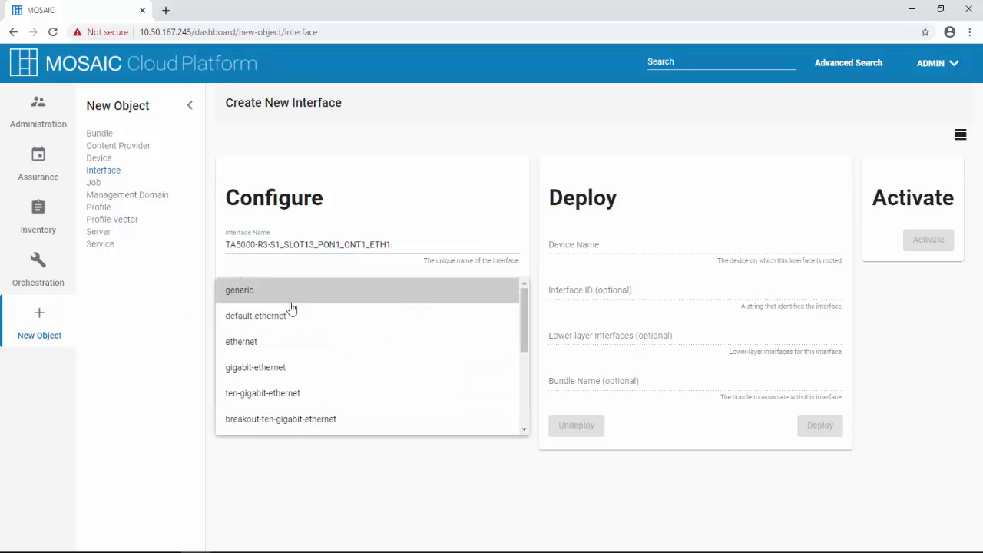
{"action": "left_click", "coordinate": [270, 350]}
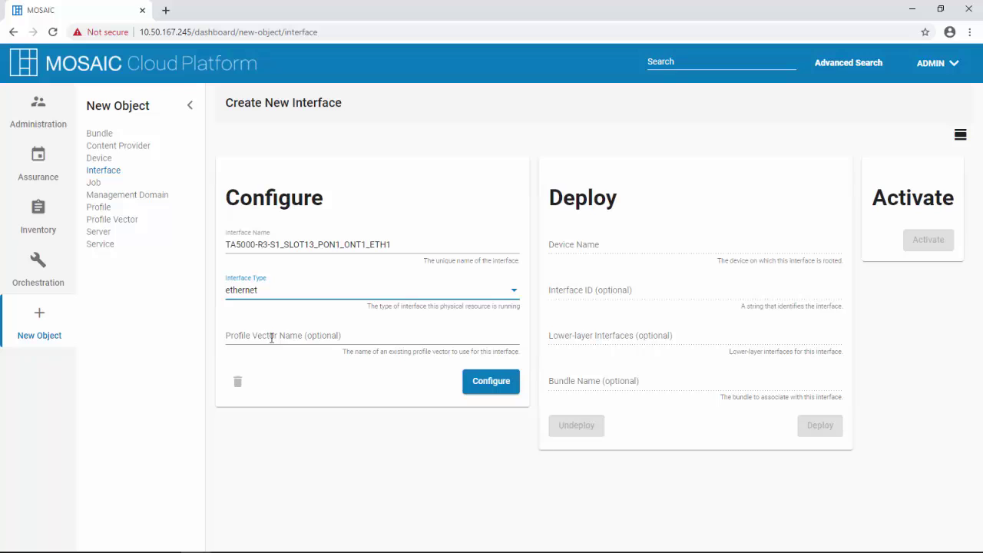
- Assign the Ethernet Interface Profiles Vector to the new ONT Ethernet interface and configure it
{"action": "left_click", "coordinate": [273, 335]}
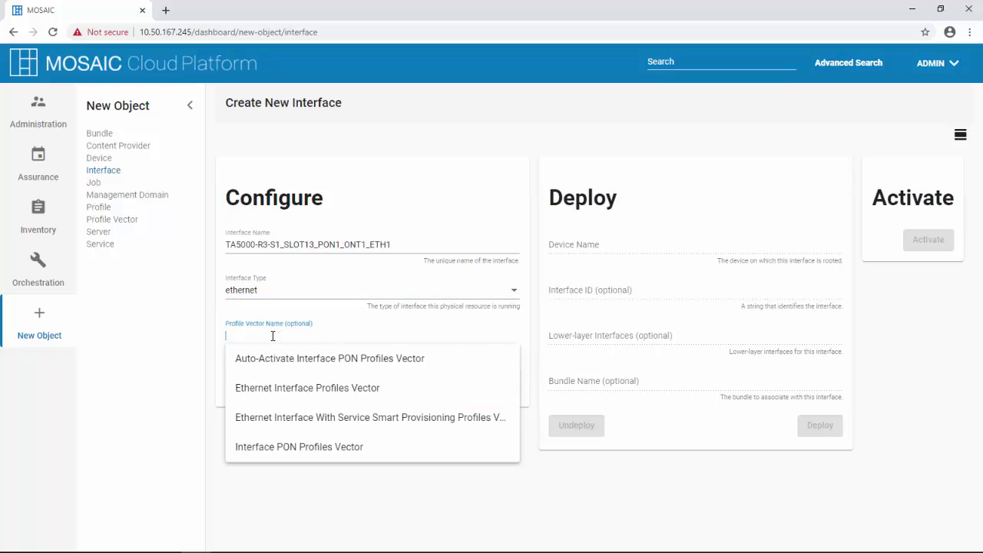
{"action": "left_click", "coordinate": [283, 381]}
{"action": "left_click", "coordinate": [477, 382]}
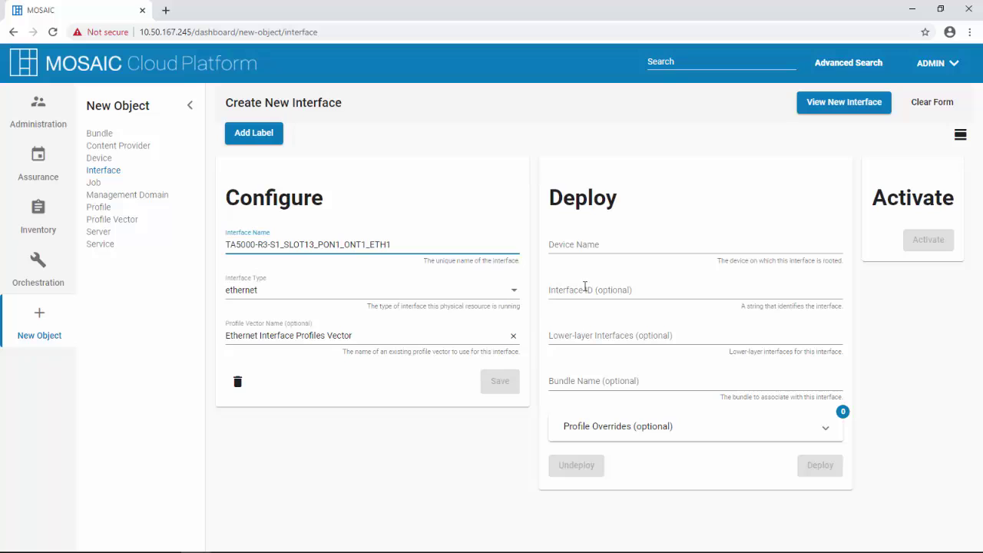
- Deploy the Ethernet interface on device TA5000-R3-S1_SLOT13_PON1_ONT1 with interface ID ethernet 0/1 and activate it
{"action": "left_click", "coordinate": [618, 243]}
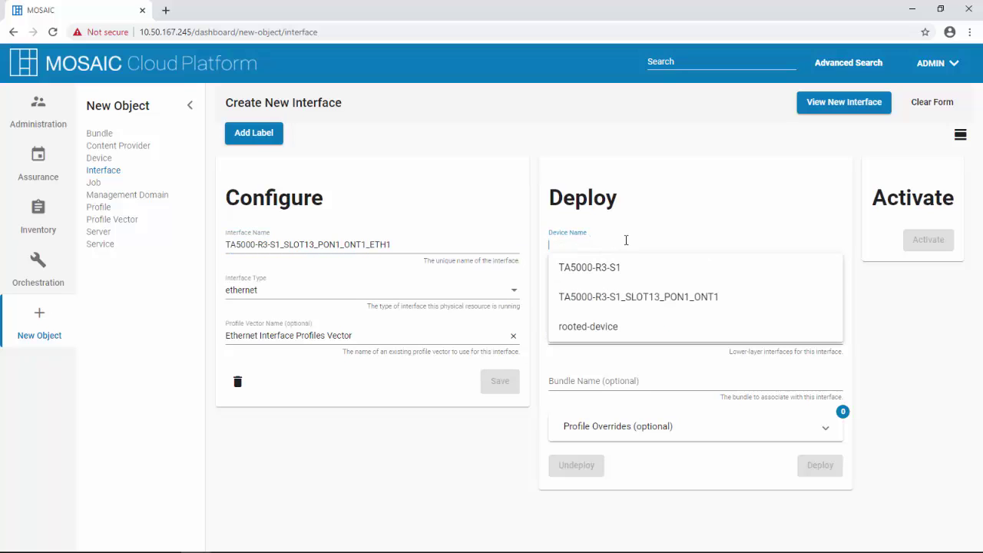
{"action": "left_click", "coordinate": [647, 297]}
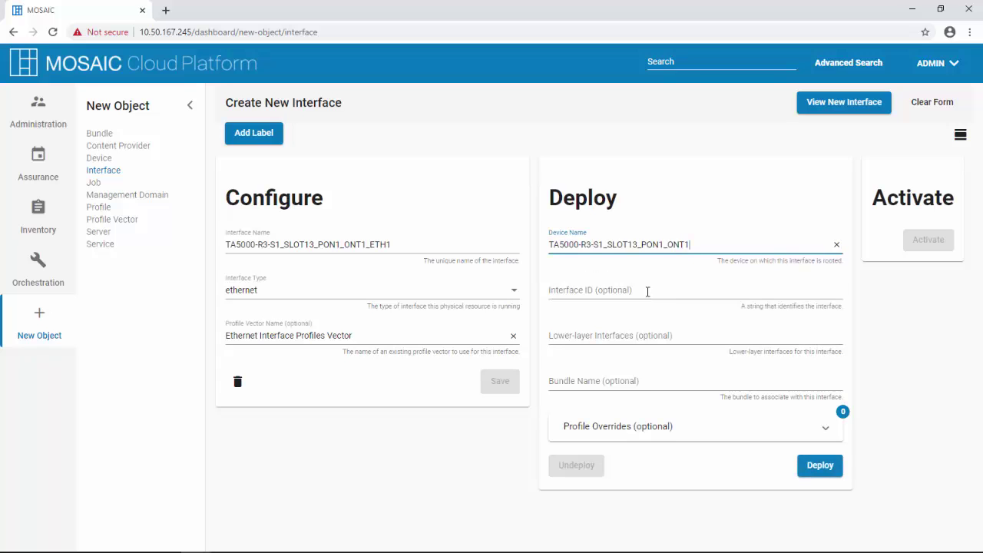
{"action": "left_click", "coordinate": [648, 291]}
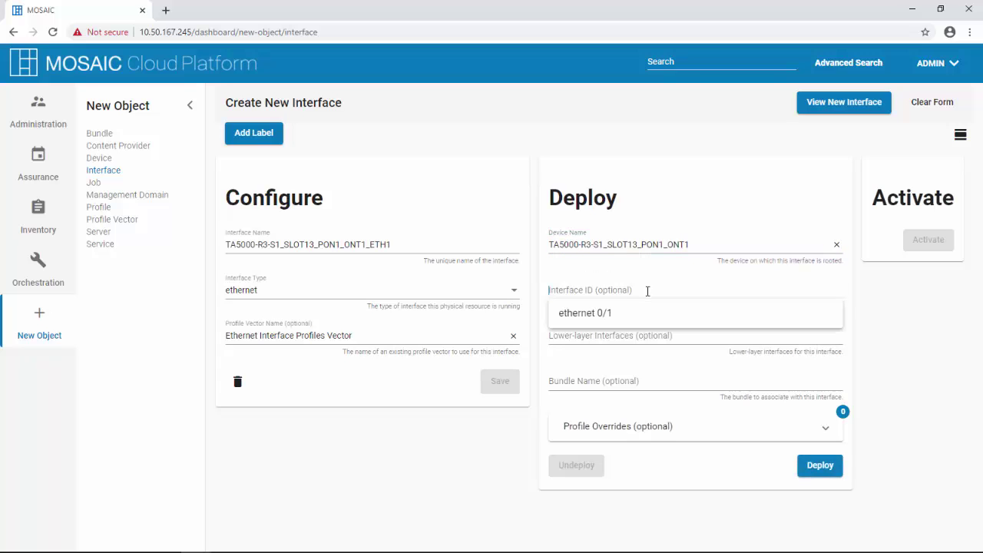
{"action": "left_click", "coordinate": [605, 315]}
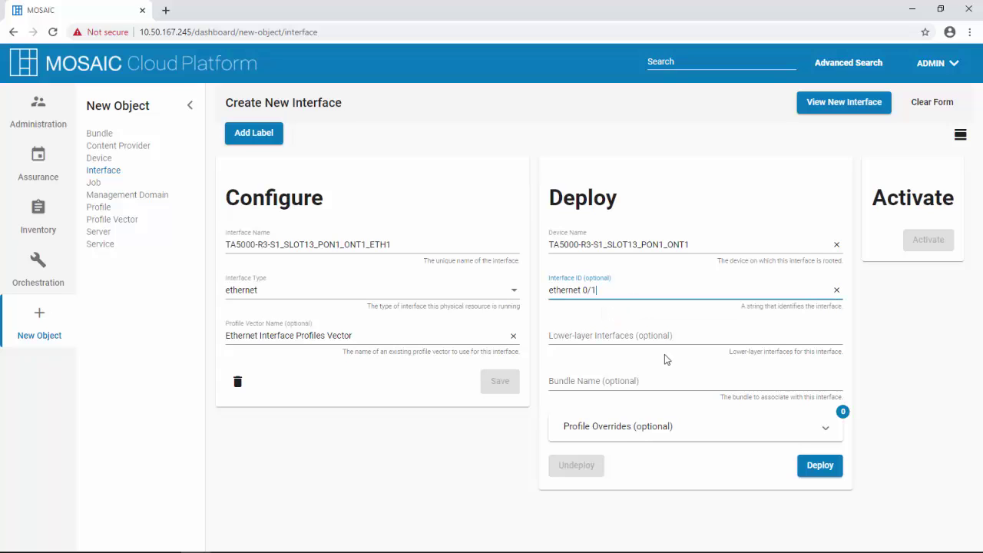
{"action": "left_click", "coordinate": [814, 467]}
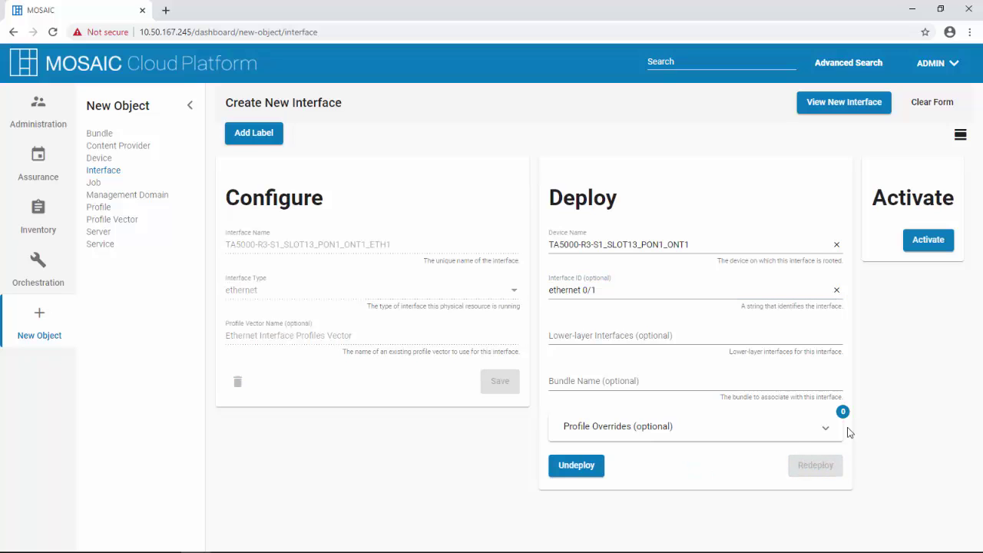
{"action": "left_click", "coordinate": [937, 248]}
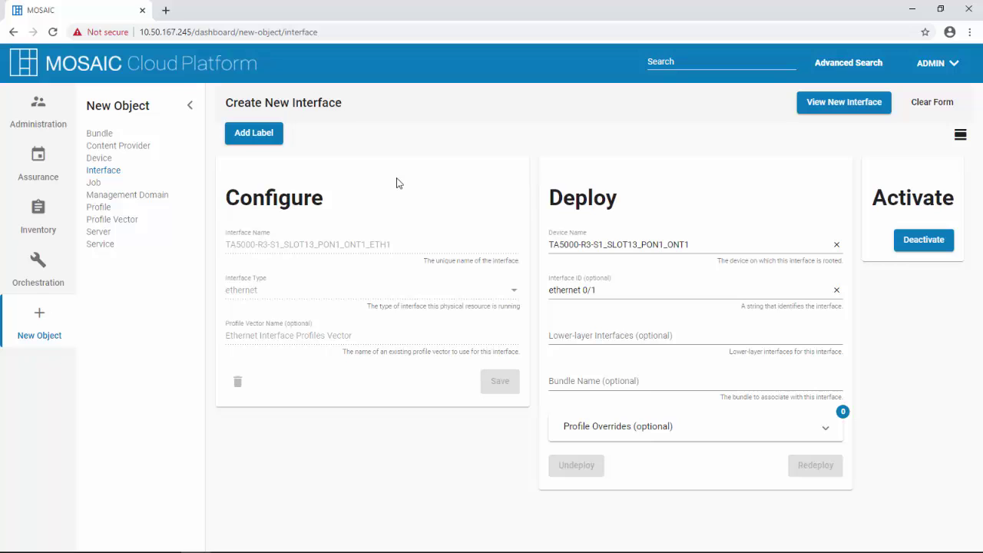
- Create and configure a new untagged content provider named TA5000-R3-S1_CP
{"action": "left_click", "coordinate": [134, 150]}
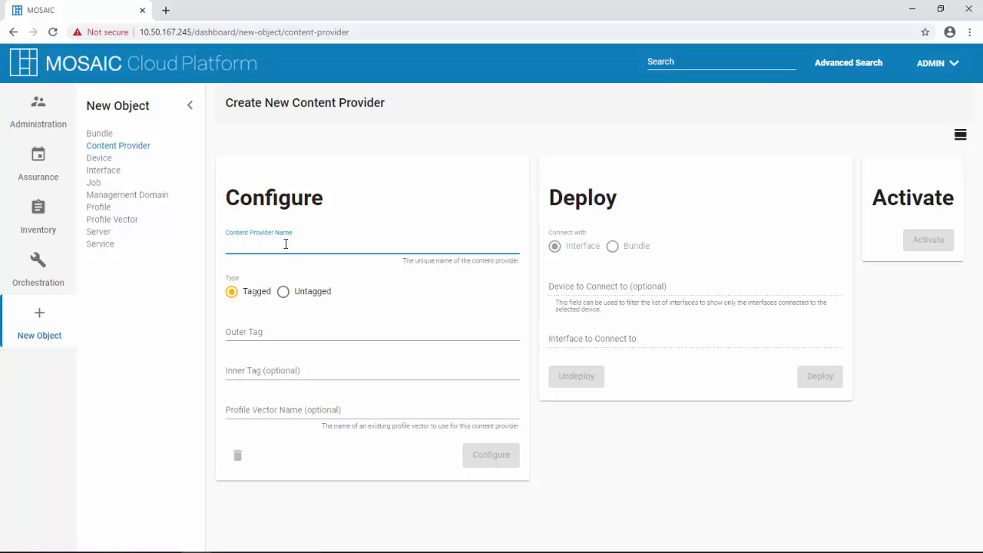
{"action": "type", "text": "TA5000-R3-S1-CP"}
{"action": "left_click", "coordinate": [282, 292]}
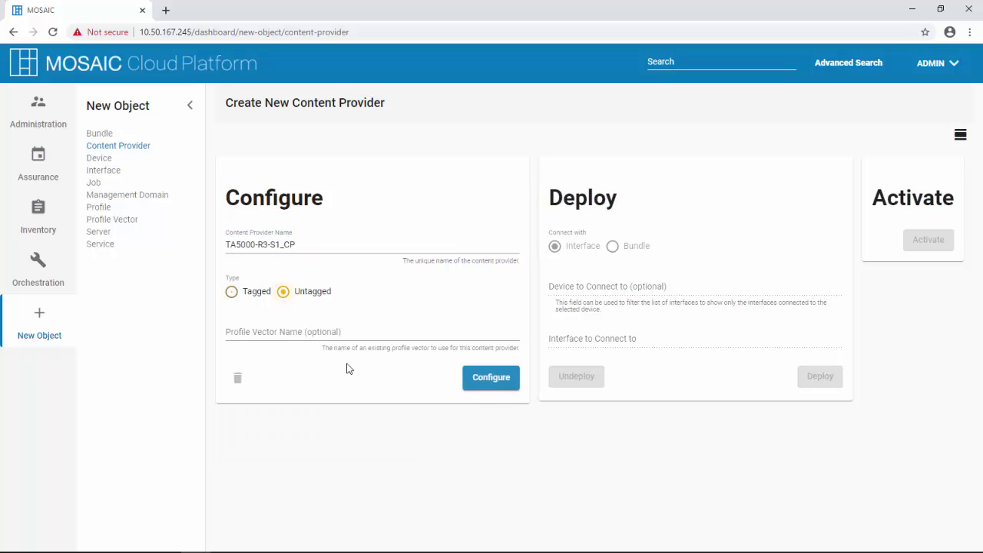
{"action": "left_click", "coordinate": [495, 386]}
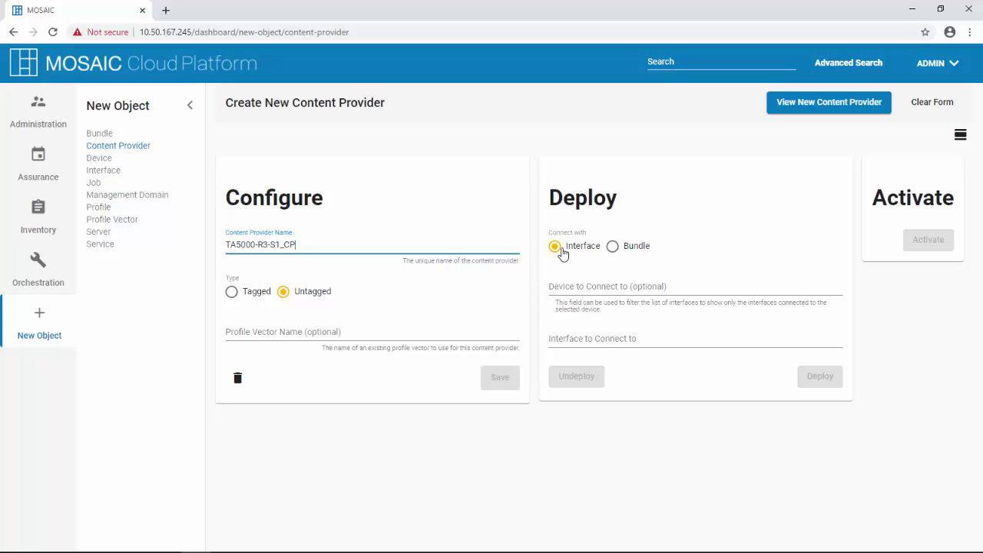
- Deploy the content provider on interface TA5000-R3-S1_EDI of device TA5000-R3-S1 and activate it
{"action": "left_click", "coordinate": [607, 290]}
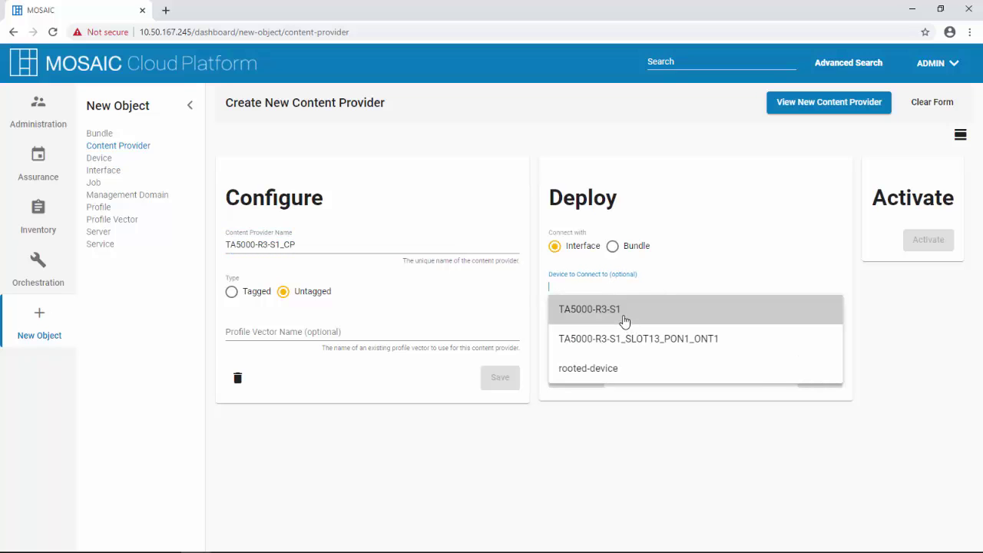
{"action": "left_click", "coordinate": [624, 321]}
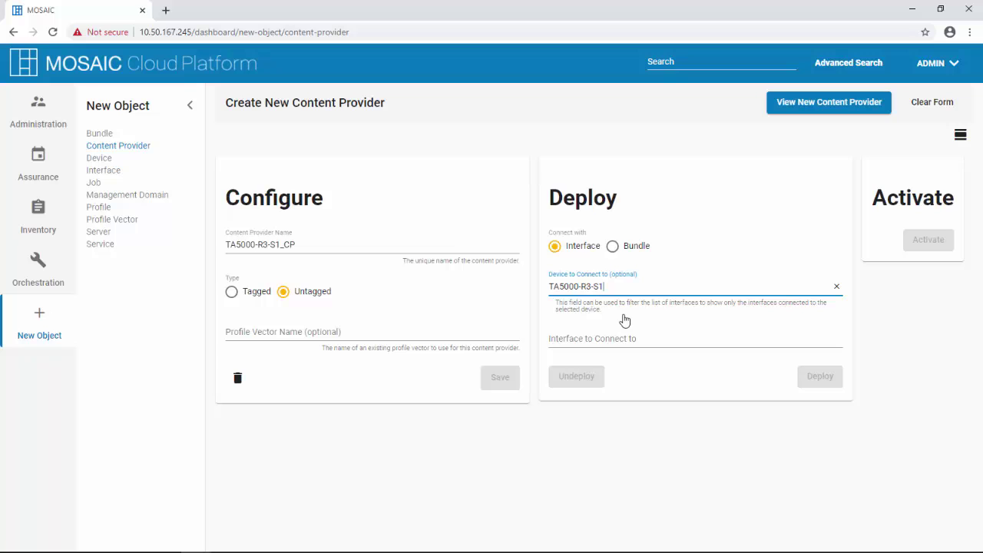
{"action": "left_click", "coordinate": [622, 336]}
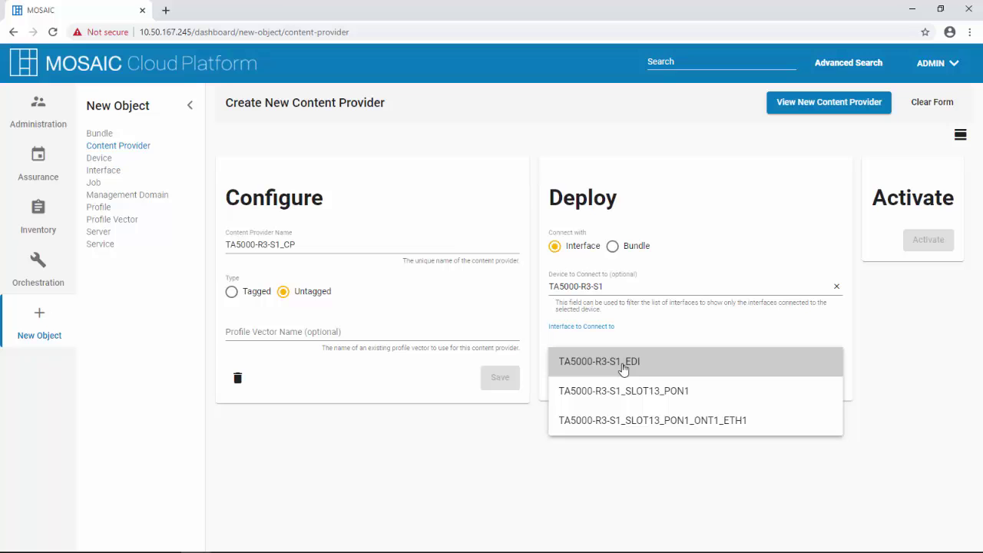
{"action": "left_click", "coordinate": [624, 367]}
{"action": "left_click", "coordinate": [817, 382]}
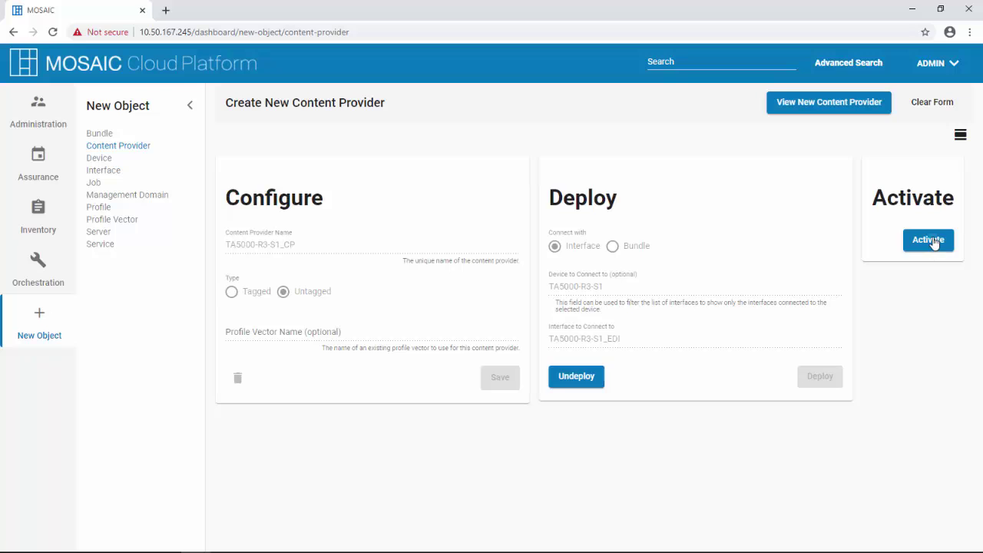
{"action": "left_click", "coordinate": [934, 241]}
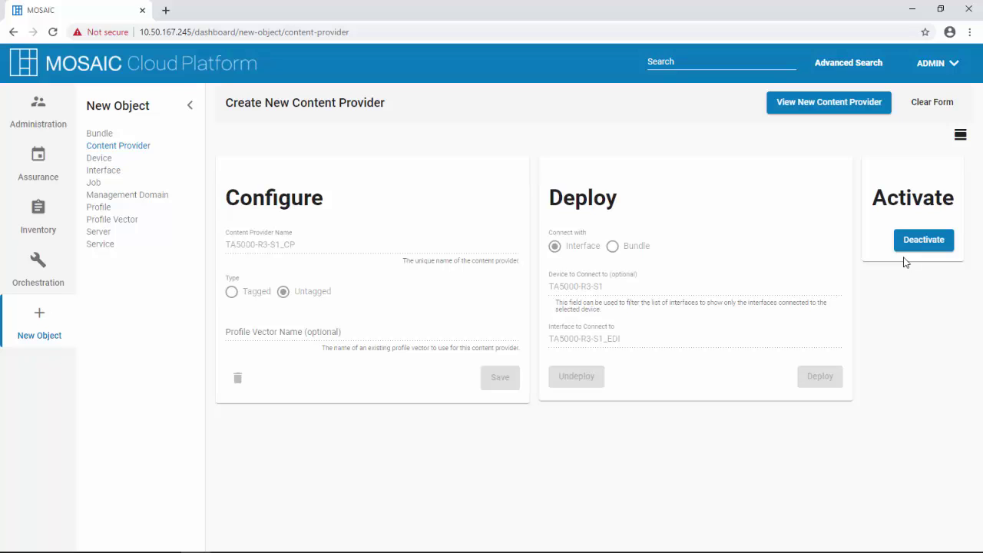
- Start a new service named TA5000-R3-S1_SLOT13_PON1_ETH1_HSIA and enter the phone number as its remote ID
{"action": "left_click", "coordinate": [100, 247]}
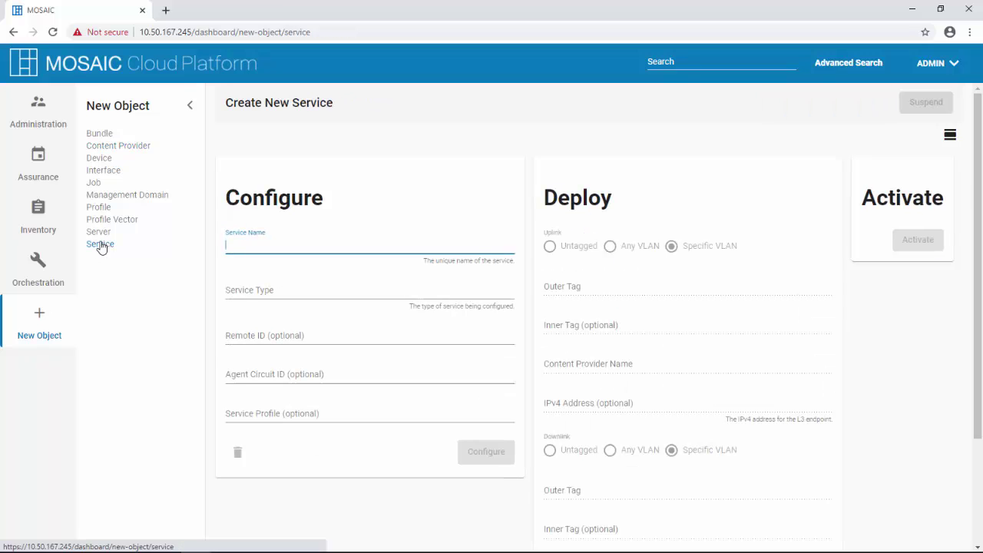
{"action": "type", "text": "TA5000-R3-S1_SLOT13_PON1_ETH1"}
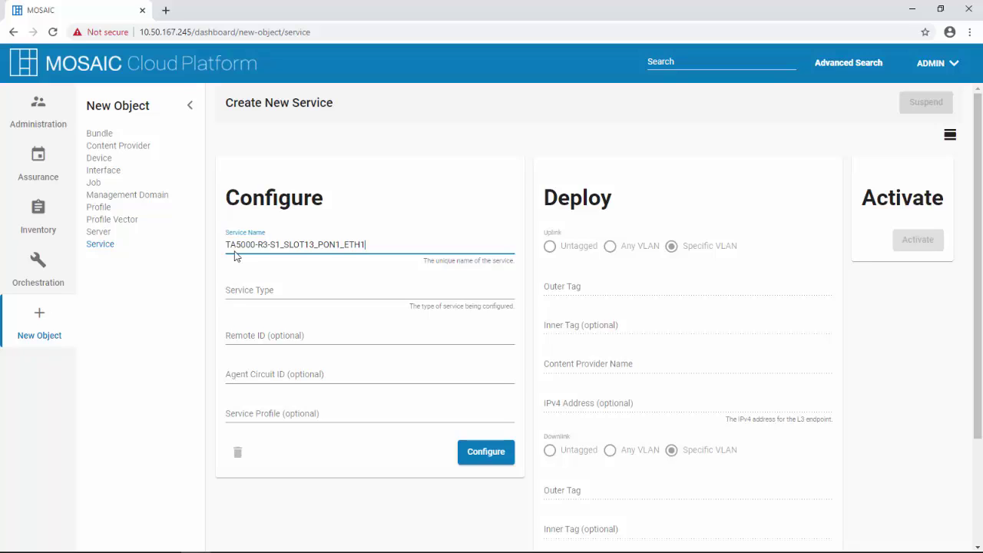
{"action": "type", "text": "_HSIA"}
{"action": "left_click", "coordinate": [244, 338]}
{"action": "type", "text": "256-"}
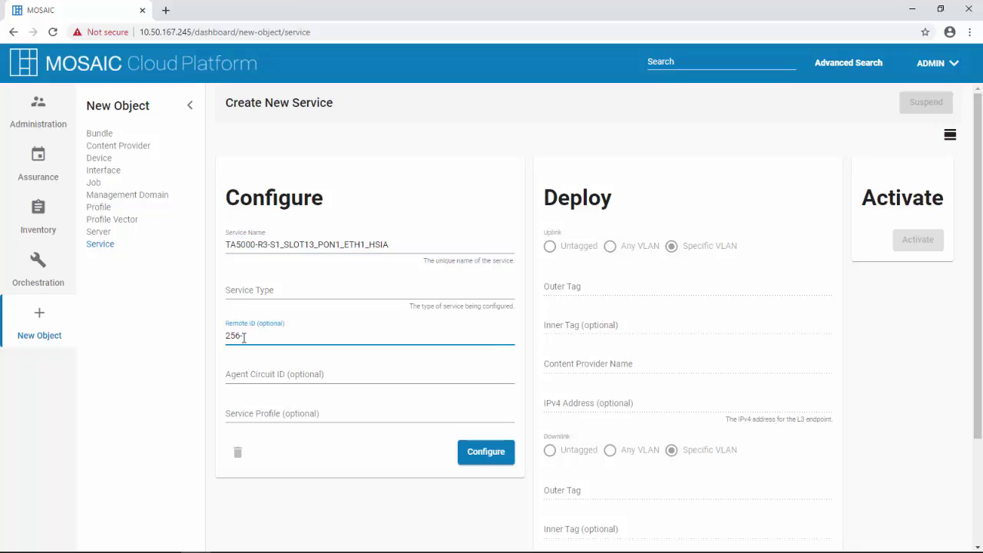
{"action": "type", "text": "555-5555"}
- Assign the Service Data 1 Gbps Profiles Vector to the new service and configure it
{"action": "left_click", "coordinate": [295, 419]}
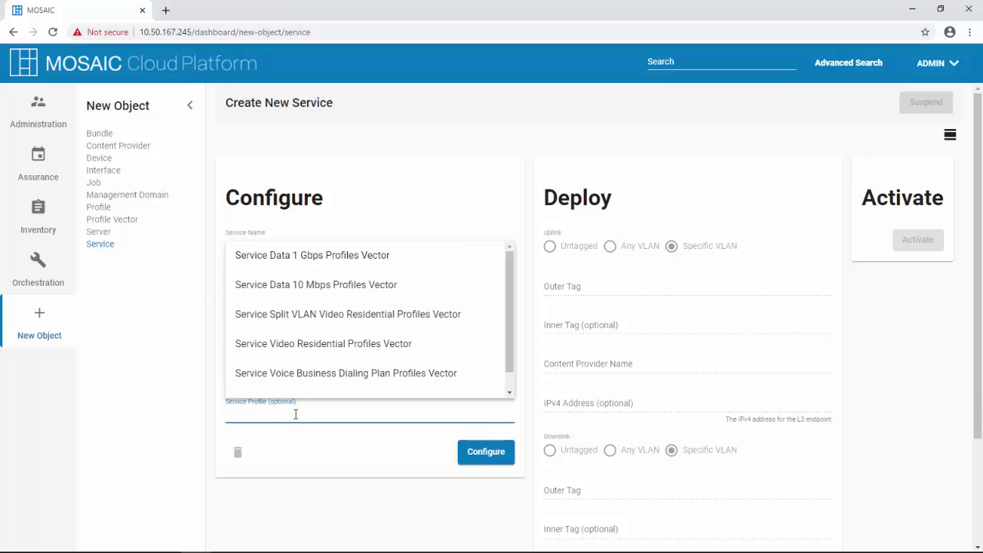
{"action": "left_click", "coordinate": [345, 263]}
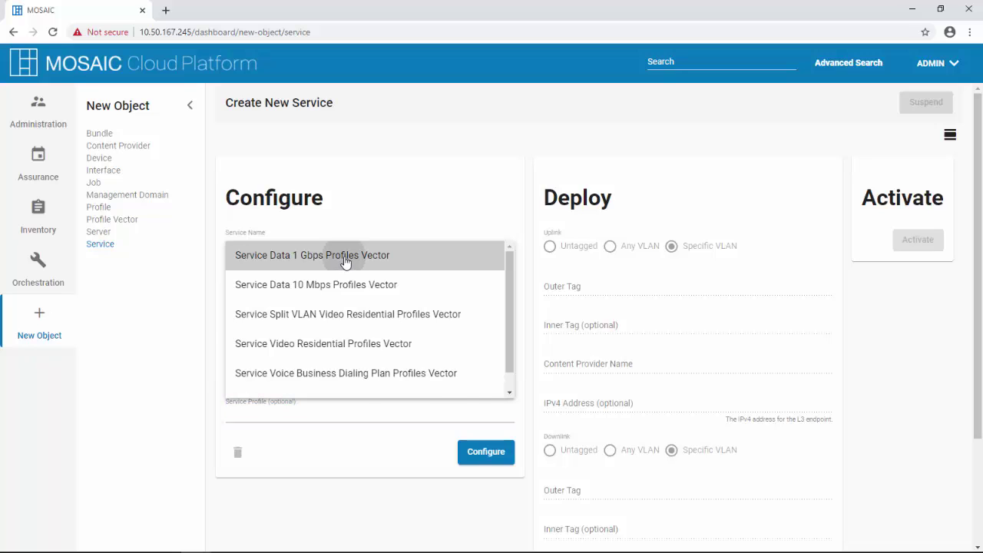
{"action": "left_click", "coordinate": [482, 455]}
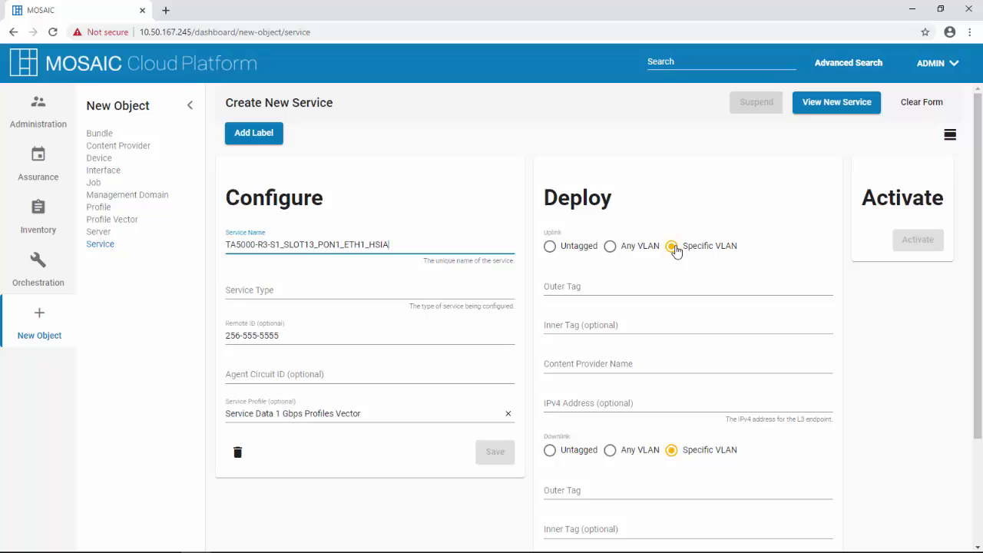
- Set the service's uplink to outer tag 143 with the content provider TA5000-R3-S1_CP
{"action": "left_click", "coordinate": [632, 291]}
{"action": "type", "text": "143"}
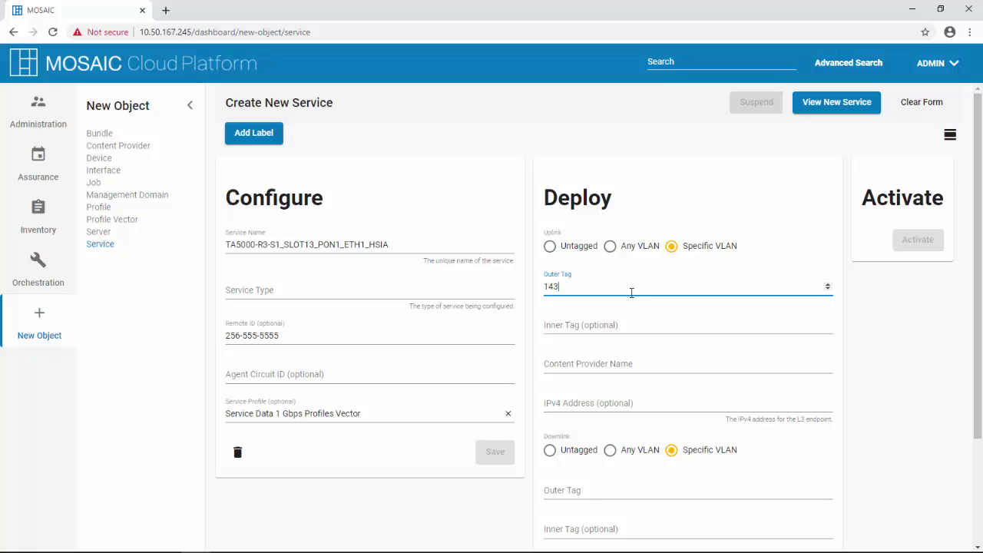
{"action": "left_click", "coordinate": [621, 363]}
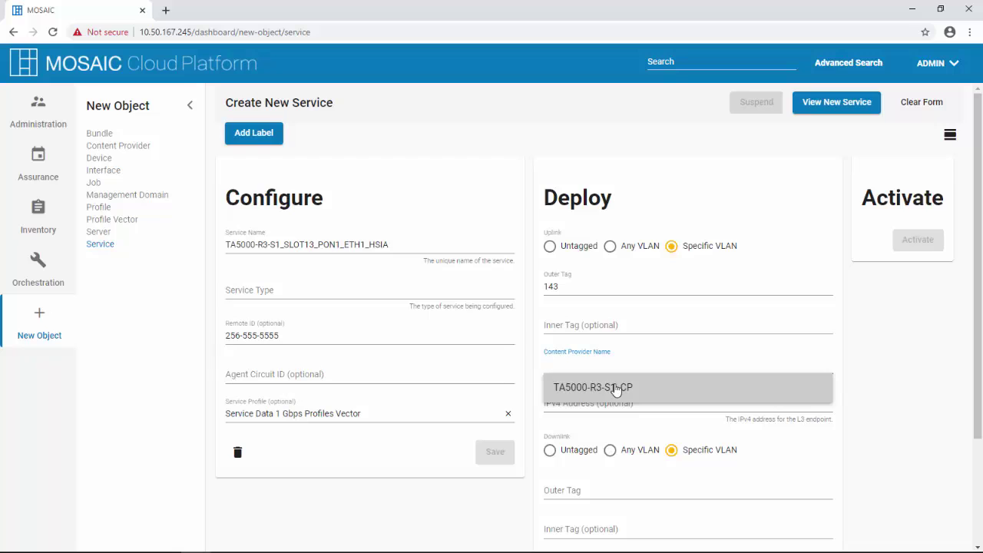
{"action": "left_click", "coordinate": [616, 388]}
- Set the service's downlink to untagged on interface TA5000-R3-S1_SLOT13_PON1_ONT1_ETH1, then deploy and activate the service
{"action": "scroll", "coordinate": [618, 384], "scroll_direction": "down", "scroll_amount": 2}
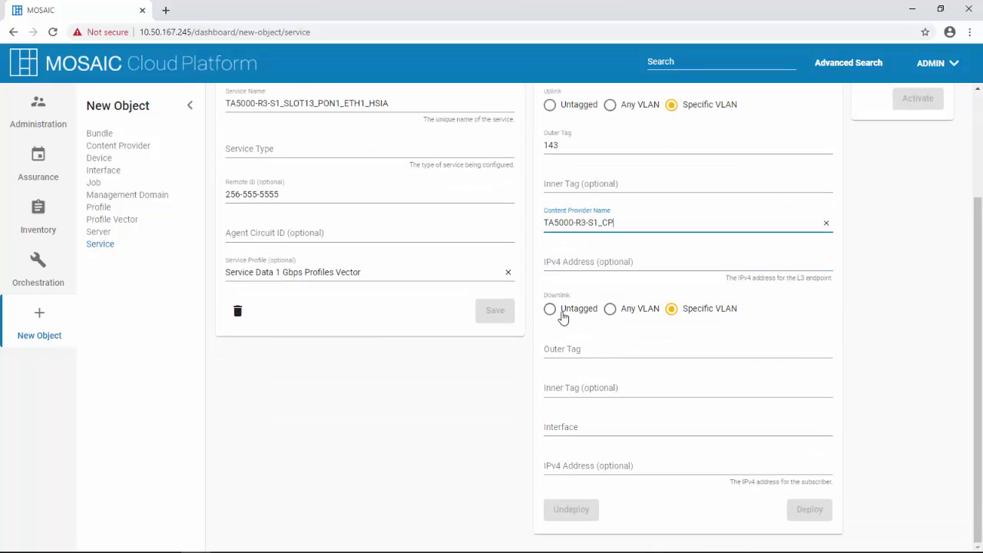
{"action": "left_click", "coordinate": [553, 314]}
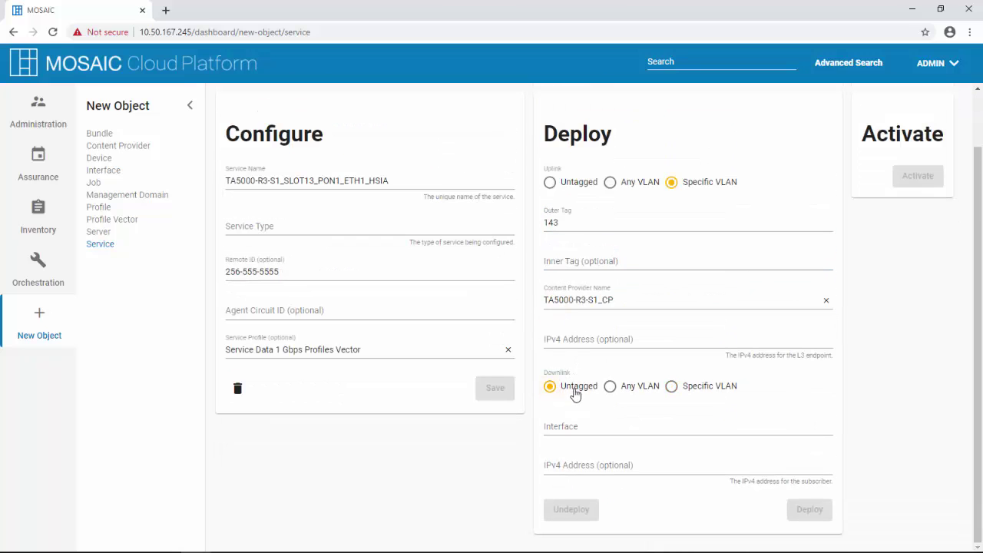
{"action": "left_click", "coordinate": [596, 427]}
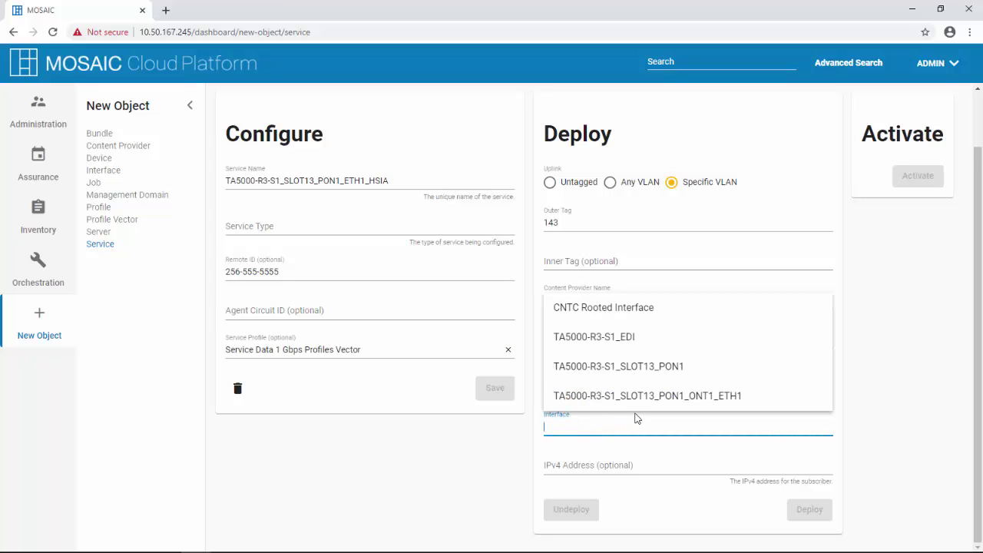
{"action": "left_click", "coordinate": [682, 398]}
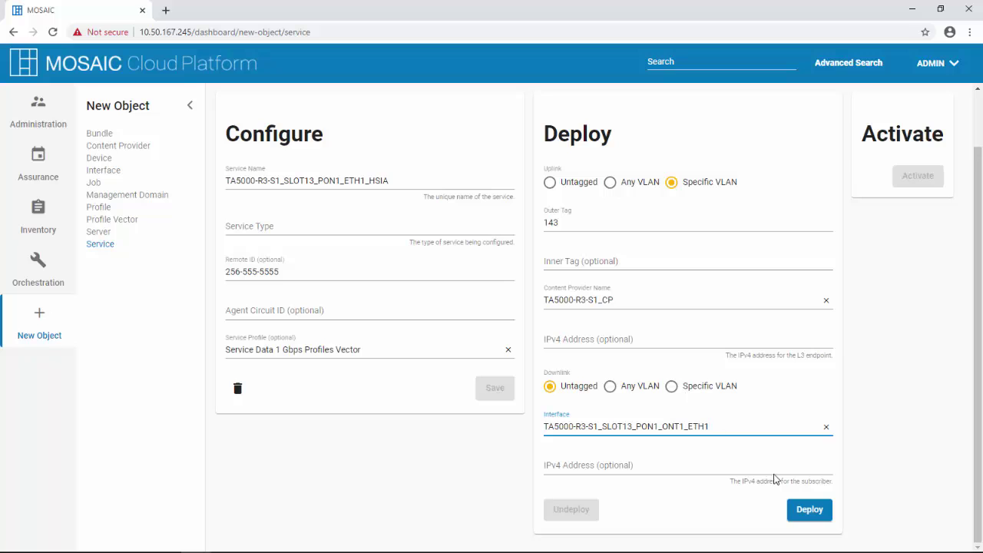
{"action": "left_click", "coordinate": [804, 510]}
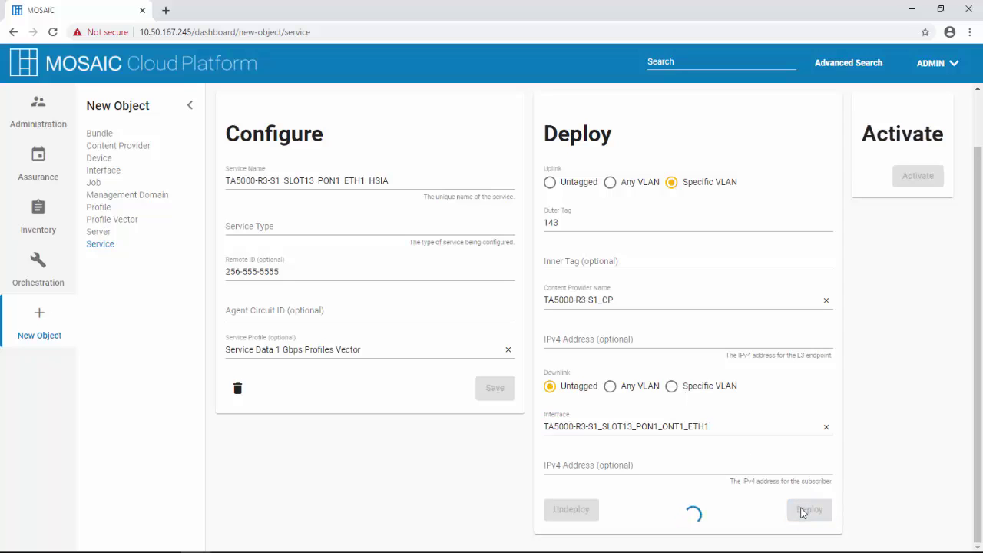
{"action": "left_click", "coordinate": [917, 184]}
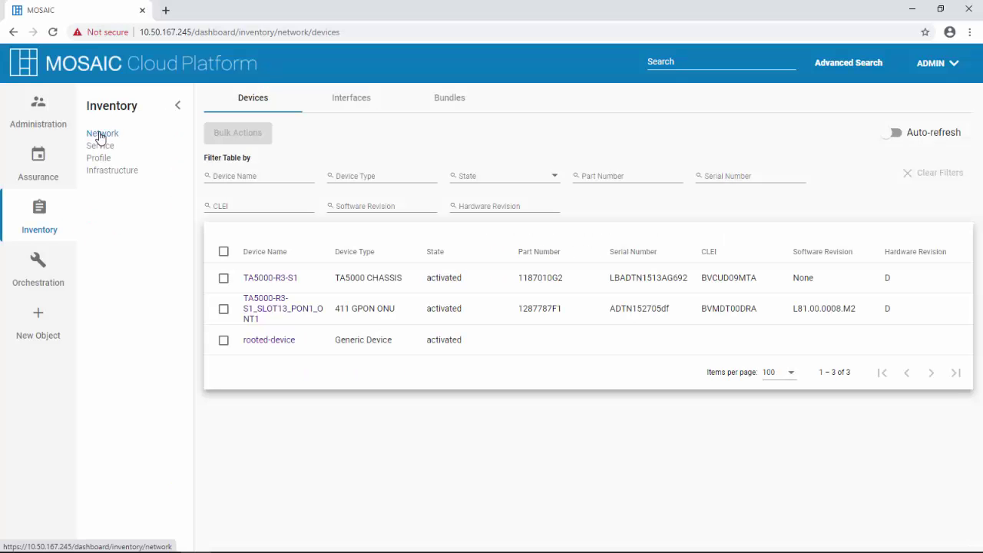
- Review the network devices, interfaces and services listed in the inventory
{"action": "left_click", "coordinate": [240, 106]}
{"action": "left_click", "coordinate": [351, 105]}
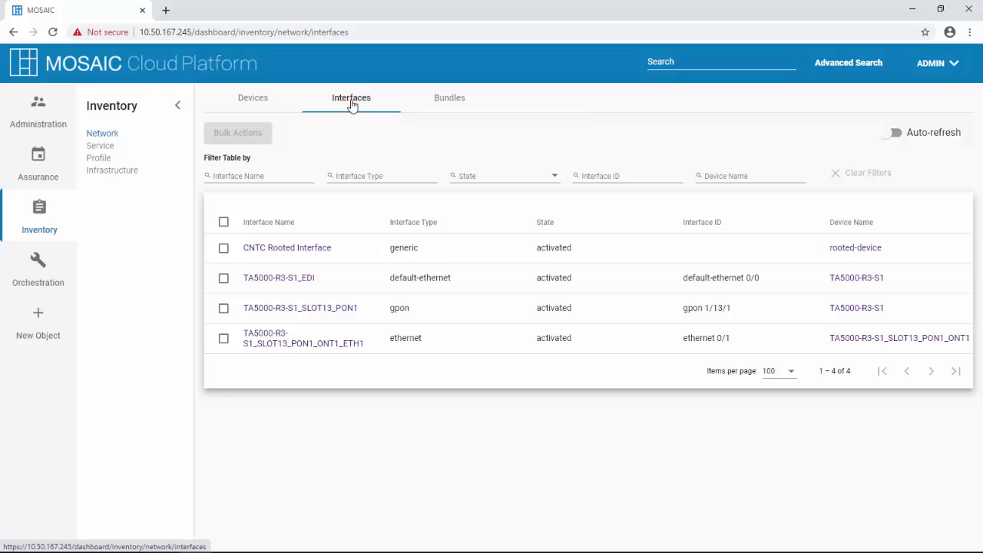
{"action": "left_click", "coordinate": [104, 150]}
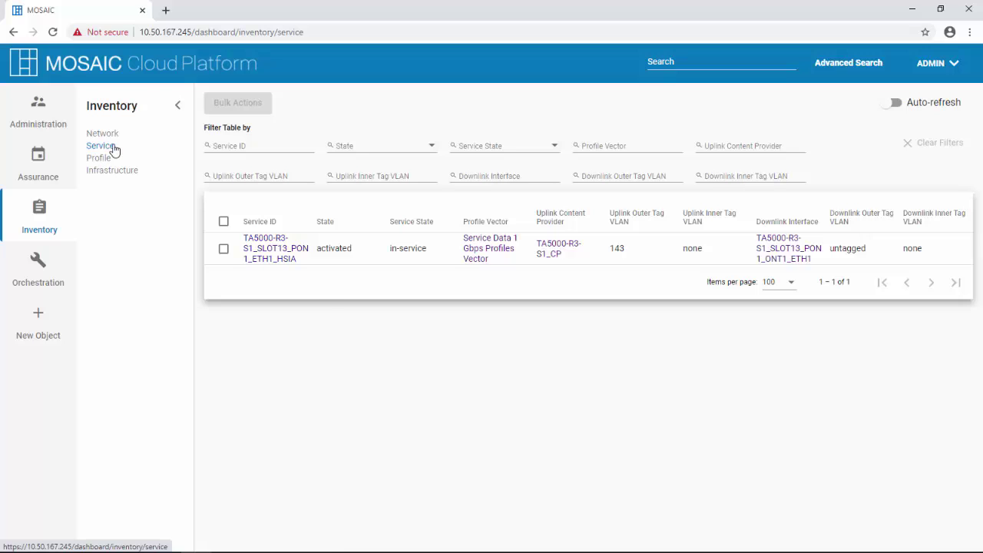
- Open the TA5000-R3-S1_SLOT13_PON1_ETH1_HSIA service for editing, then deactivate and undeploy it
{"action": "left_click", "coordinate": [275, 253]}
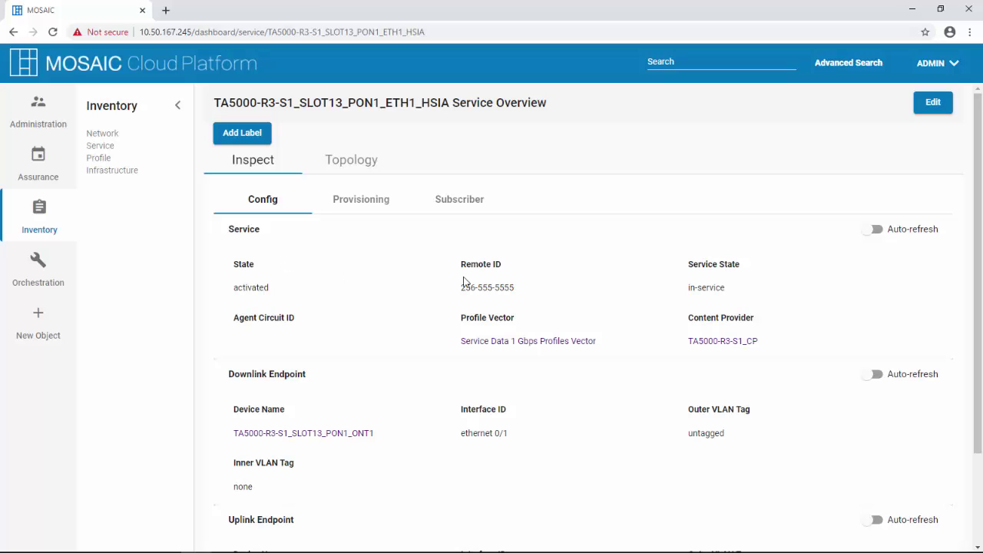
{"action": "left_click", "coordinate": [935, 107]}
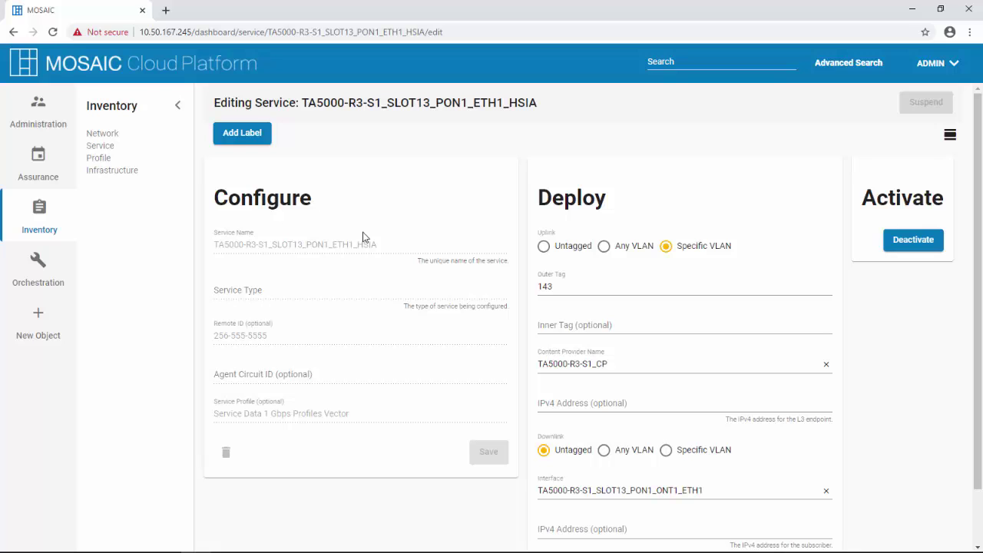
{"action": "left_click", "coordinate": [904, 243]}
{"action": "scroll", "coordinate": [733, 319], "scroll_direction": "down", "scroll_amount": 1}
{"action": "left_click", "coordinate": [550, 510]}
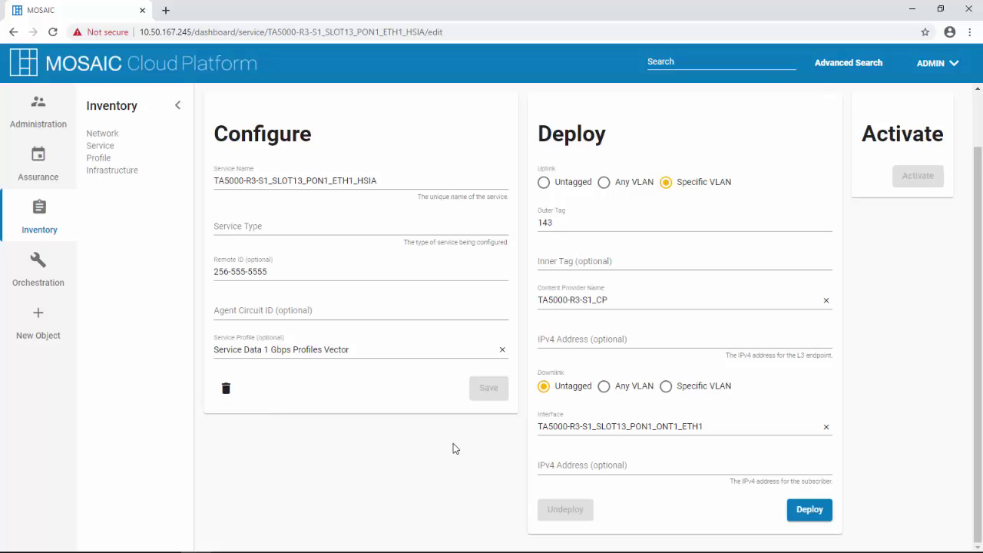
- Deploy the HSIA service again with its existing settings and reactivate it
{"action": "left_click", "coordinate": [796, 511]}
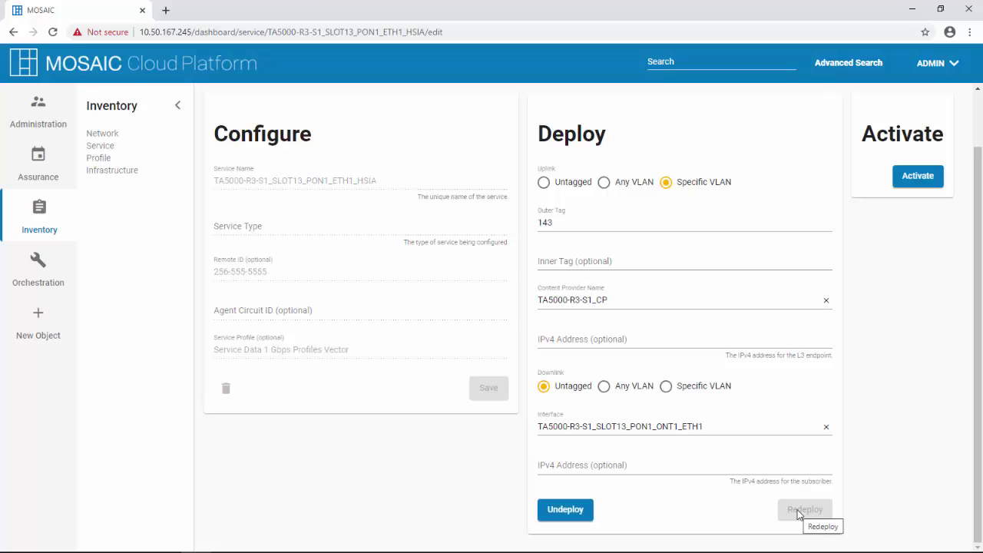
{"action": "left_click", "coordinate": [918, 184]}
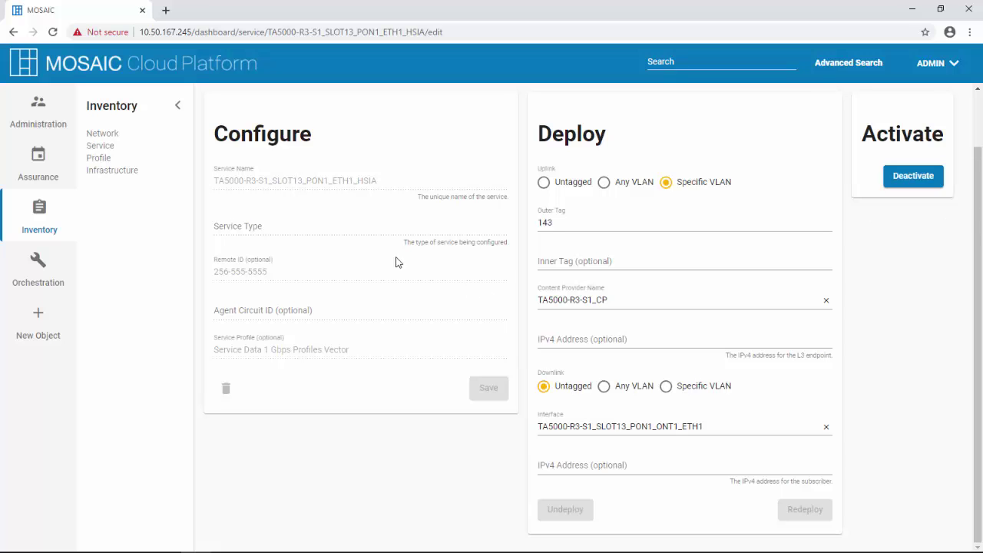
- Add the label Alabama to the TA5000-R3-S1 device and return to the network device inventory
{"action": "left_click", "coordinate": [98, 134]}
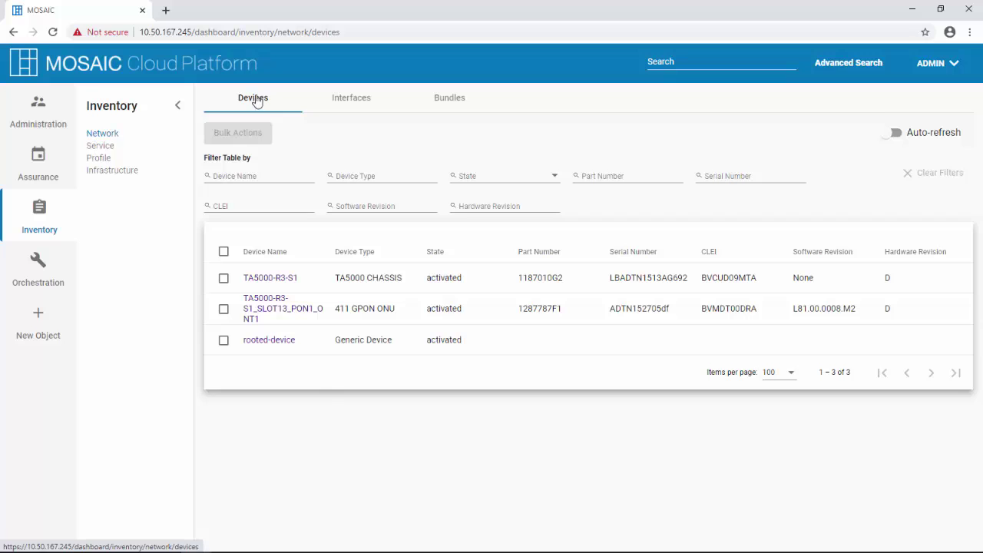
{"action": "left_click", "coordinate": [268, 278]}
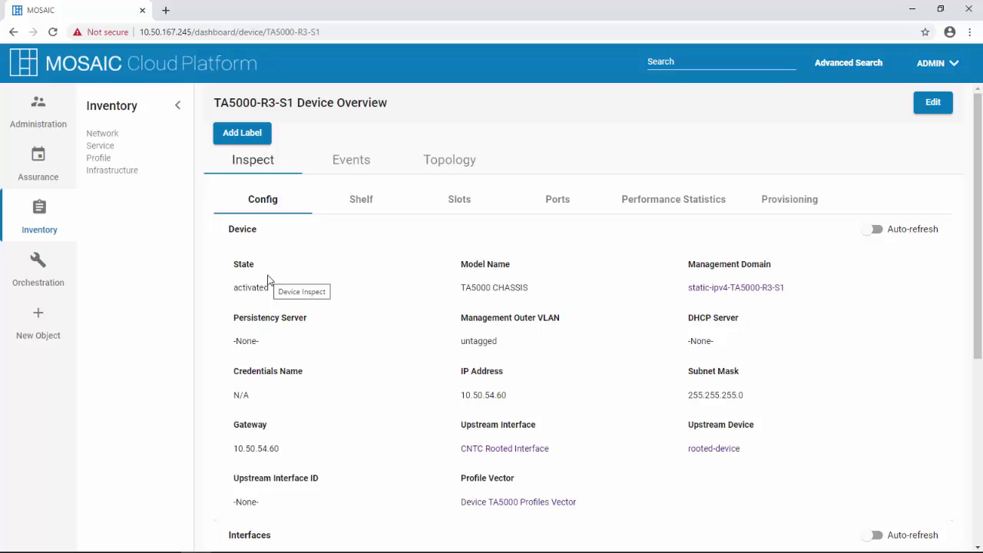
{"action": "left_click", "coordinate": [246, 135]}
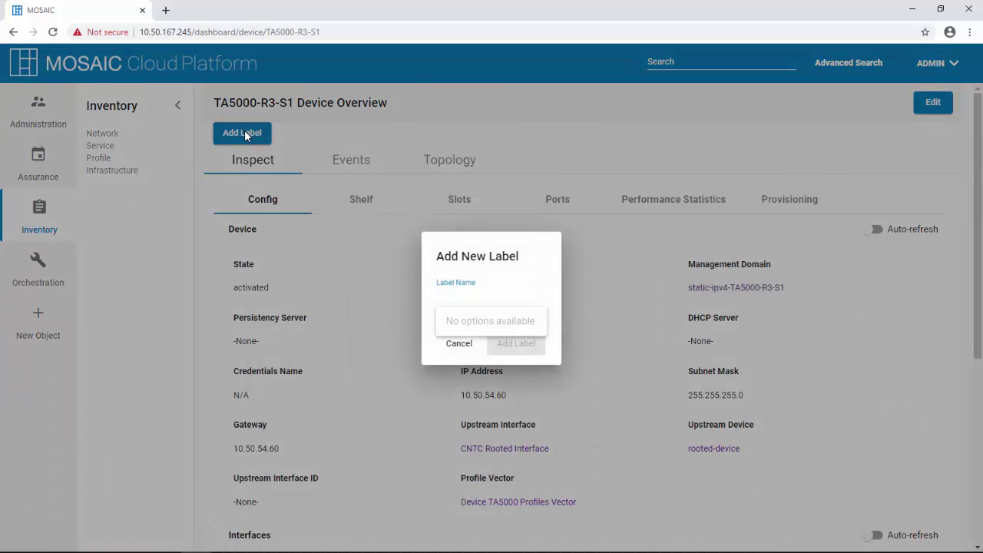
{"action": "type", "text": "Alabama"}
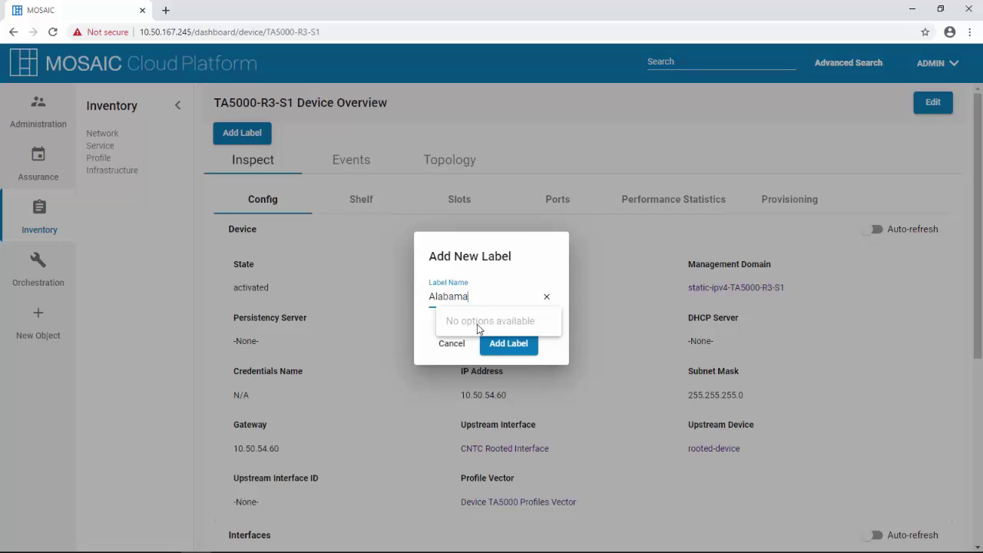
{"action": "left_click", "coordinate": [507, 345]}
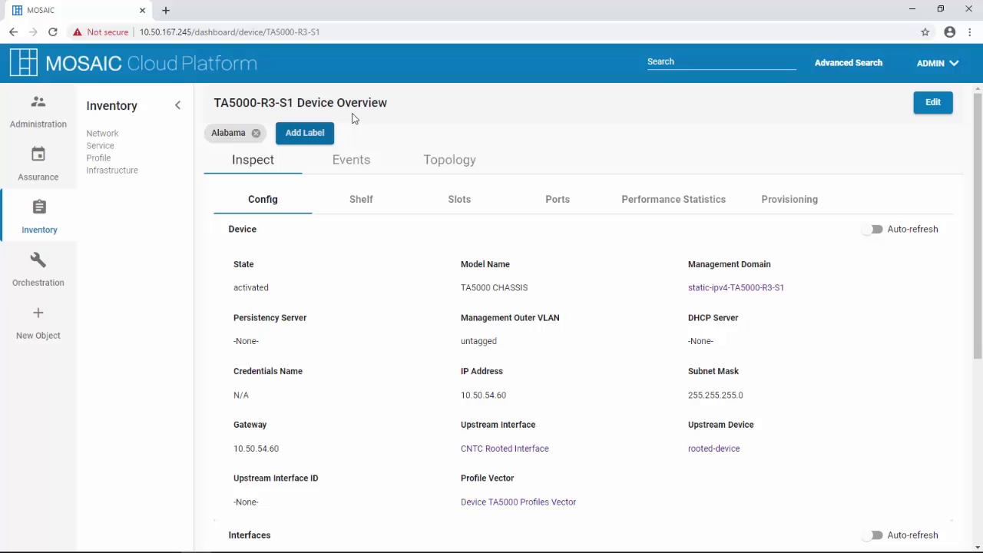
{"action": "left_click", "coordinate": [115, 136]}
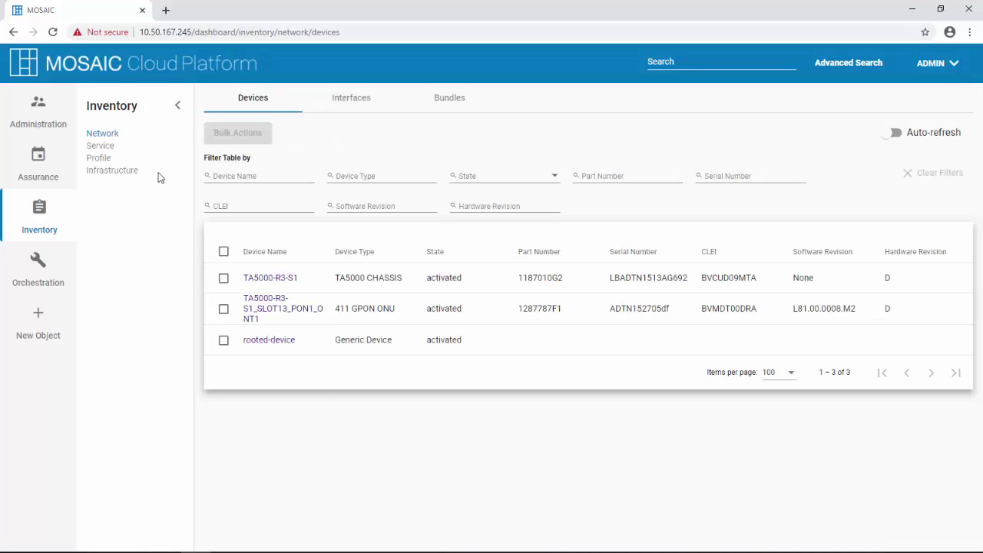
- Add the new label Huntsville to the TA5000-R3-S1 and TA5000-R3-S1_SLOT13_PON1_ONT1 devices in one bulk action
{"action": "left_click", "coordinate": [224, 280]}
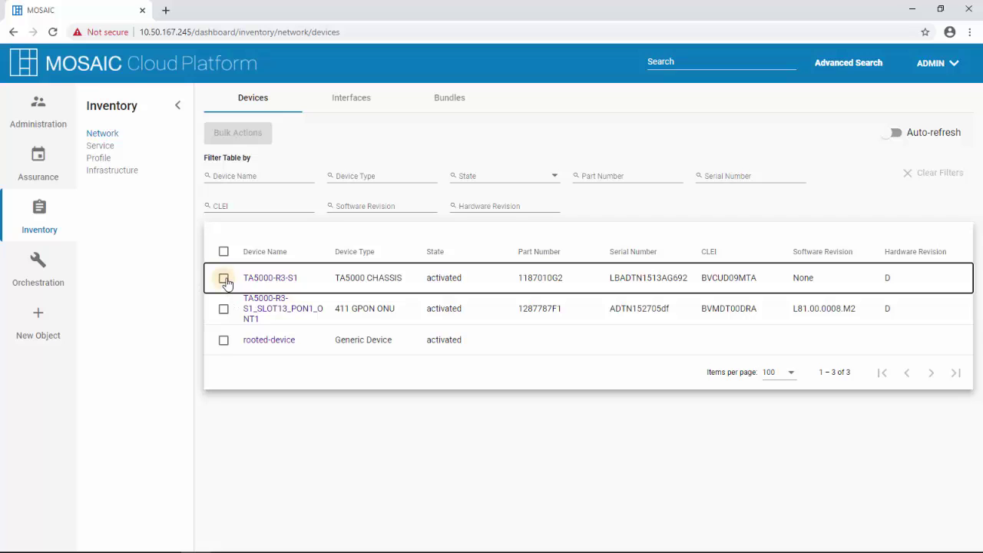
{"action": "left_click", "coordinate": [224, 311]}
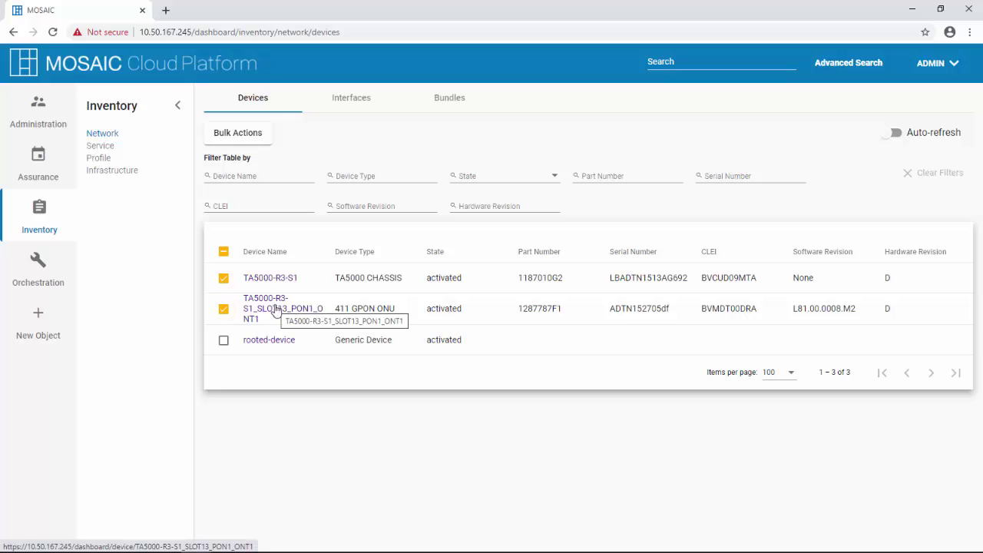
{"action": "left_click", "coordinate": [238, 137]}
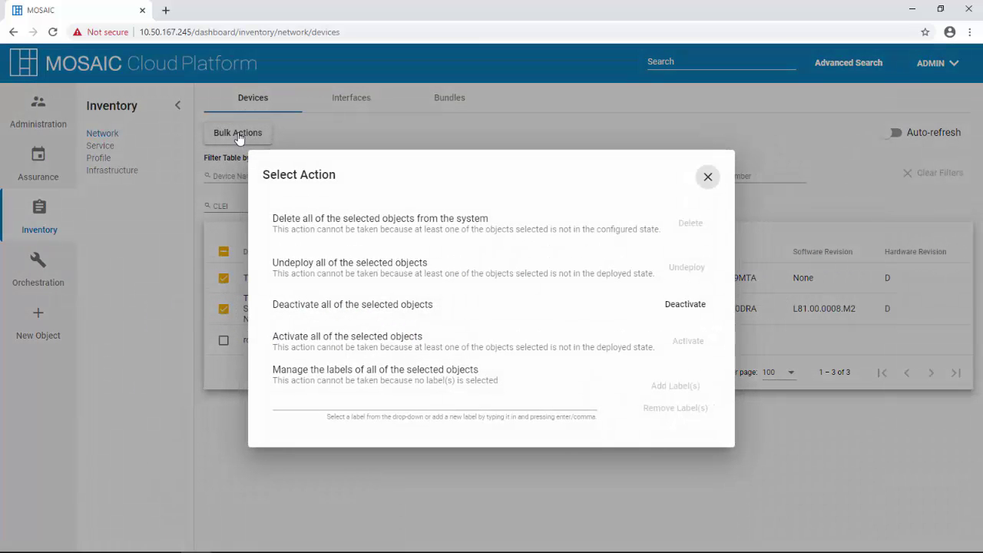
{"action": "left_click", "coordinate": [334, 400]}
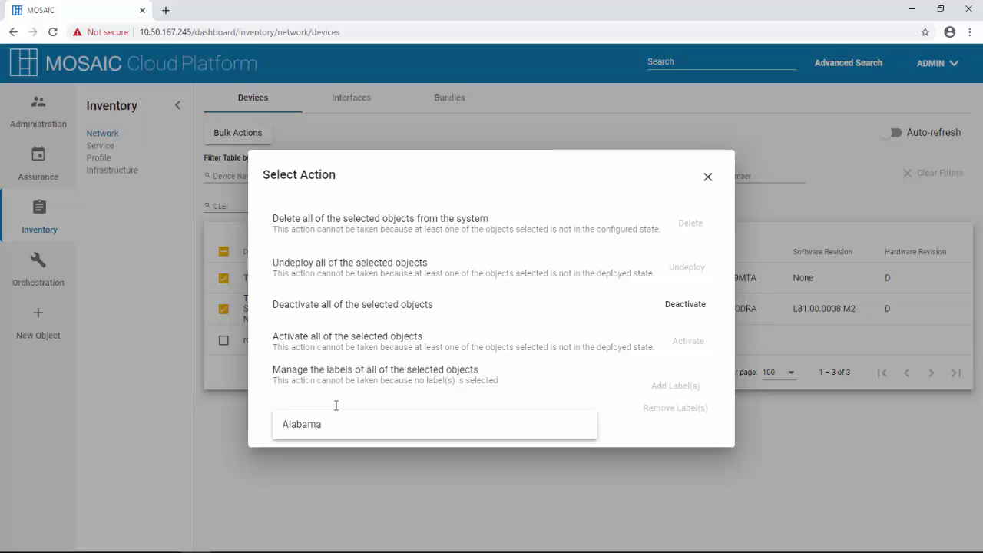
{"action": "left_click", "coordinate": [343, 414]}
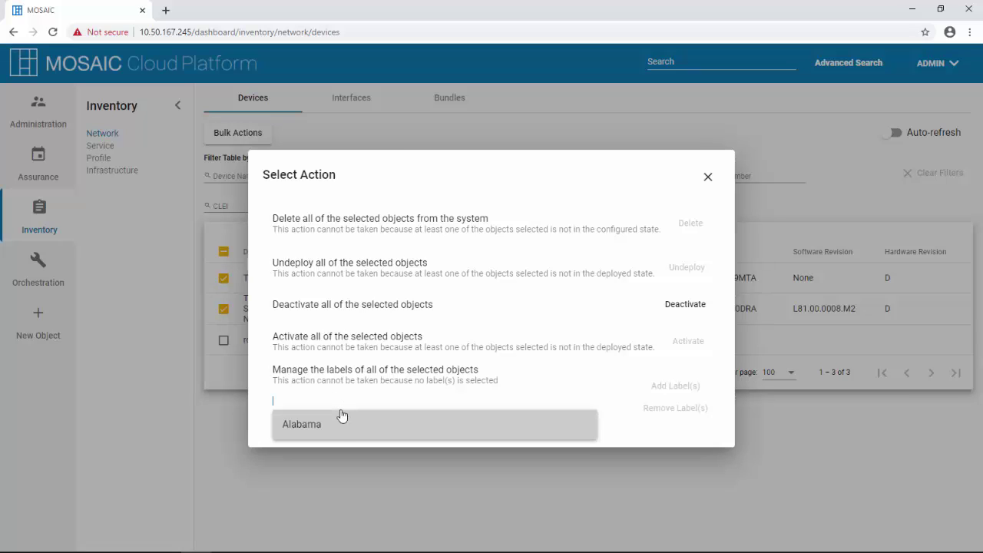
{"action": "type", "text": "Huntsville"}
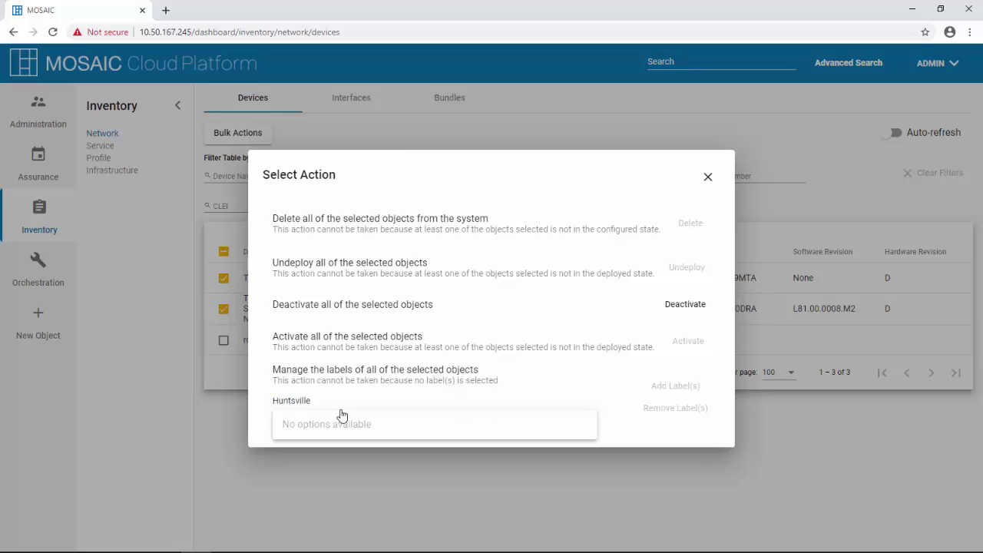
{"action": "key", "text": "Return"}
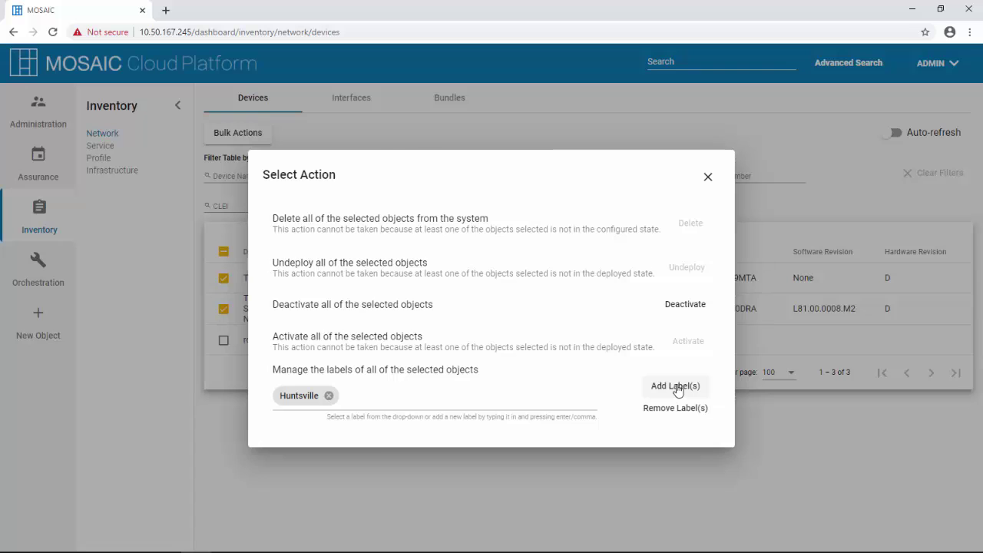
{"action": "left_click", "coordinate": [675, 387]}
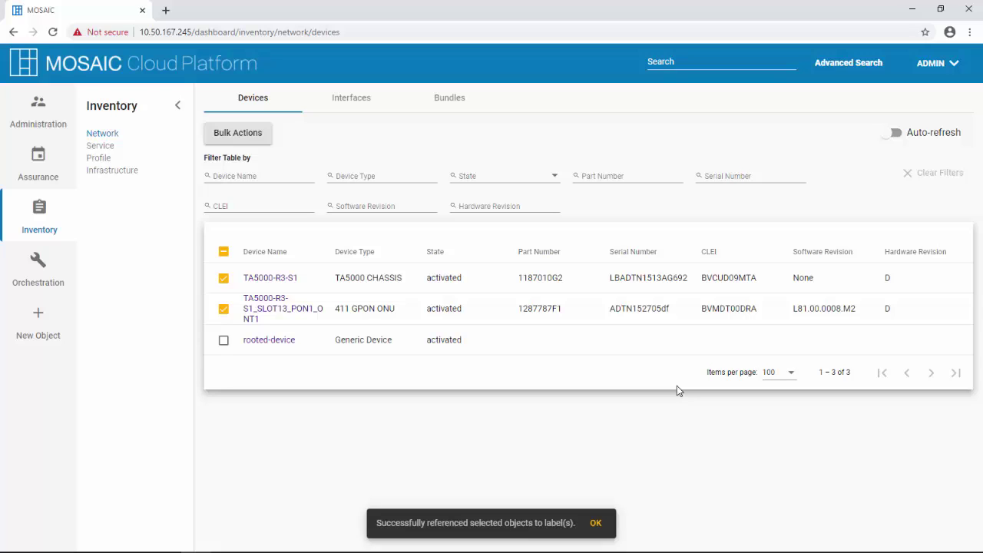
- Run an advanced search for objects that match all of the labels Alabama and Huntsville
{"action": "left_click", "coordinate": [835, 62]}
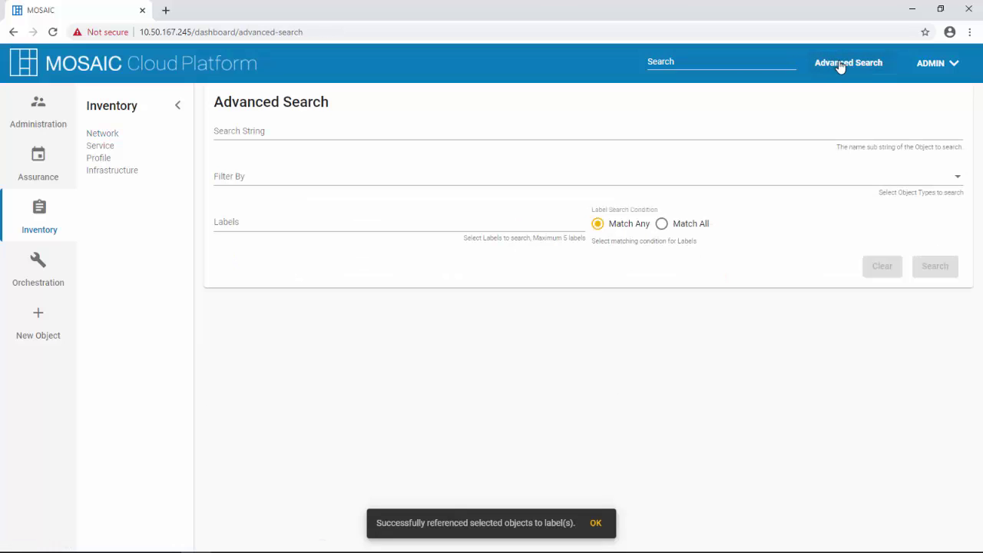
{"action": "left_click", "coordinate": [332, 215]}
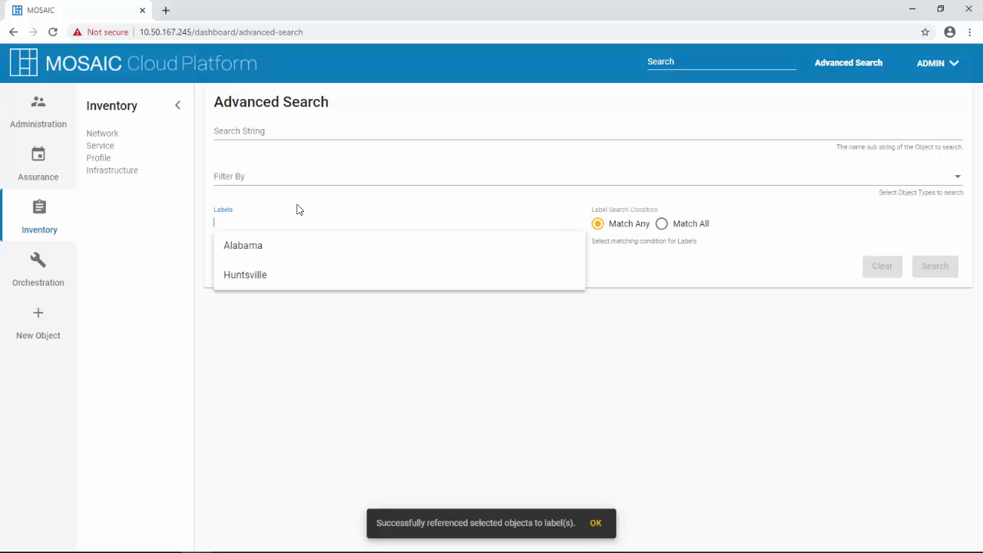
{"action": "left_click", "coordinate": [249, 247]}
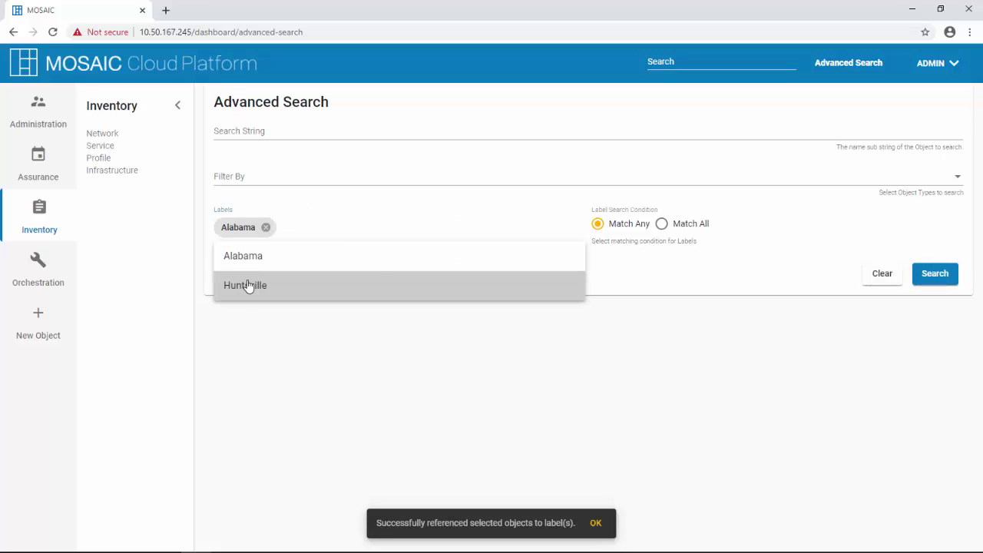
{"action": "left_click", "coordinate": [250, 291]}
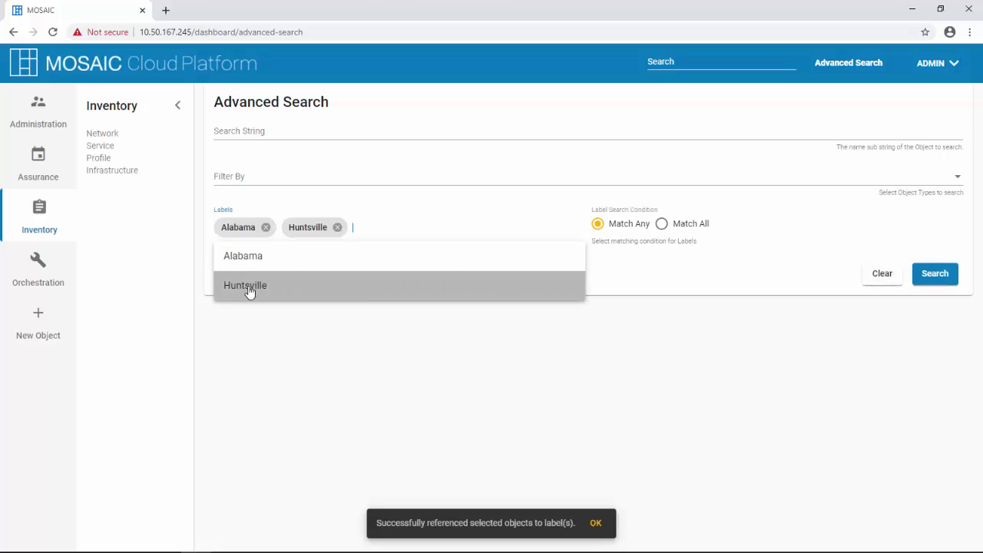
{"action": "left_click", "coordinate": [663, 225]}
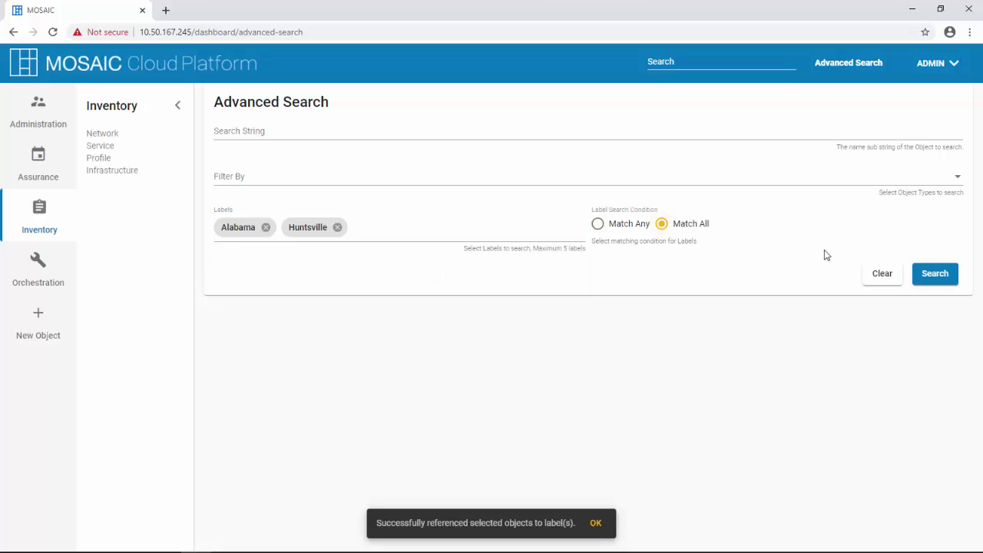
{"action": "left_click", "coordinate": [928, 277]}
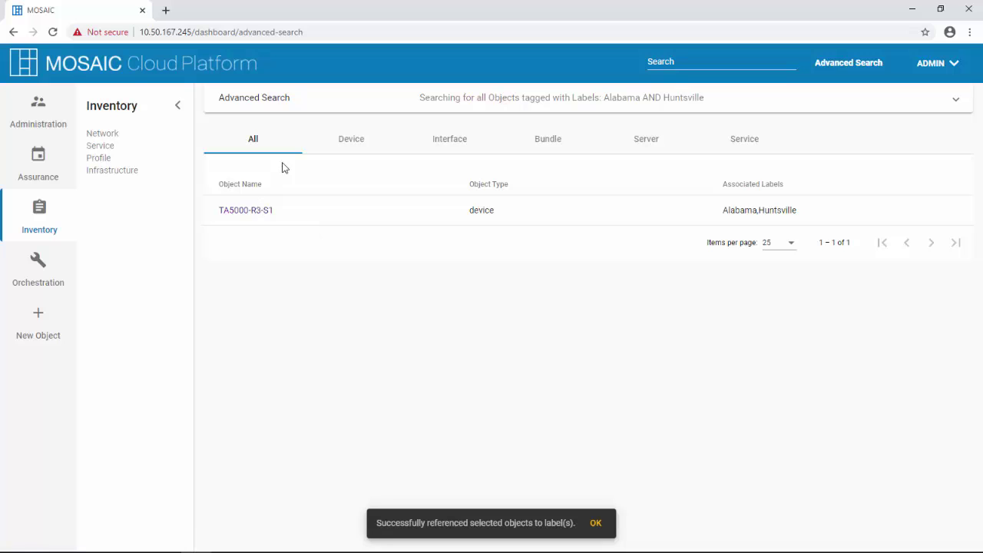
- Change the label search condition to Match Any and repeat the search for Alabama or Huntsville
{"action": "left_click", "coordinate": [296, 107]}
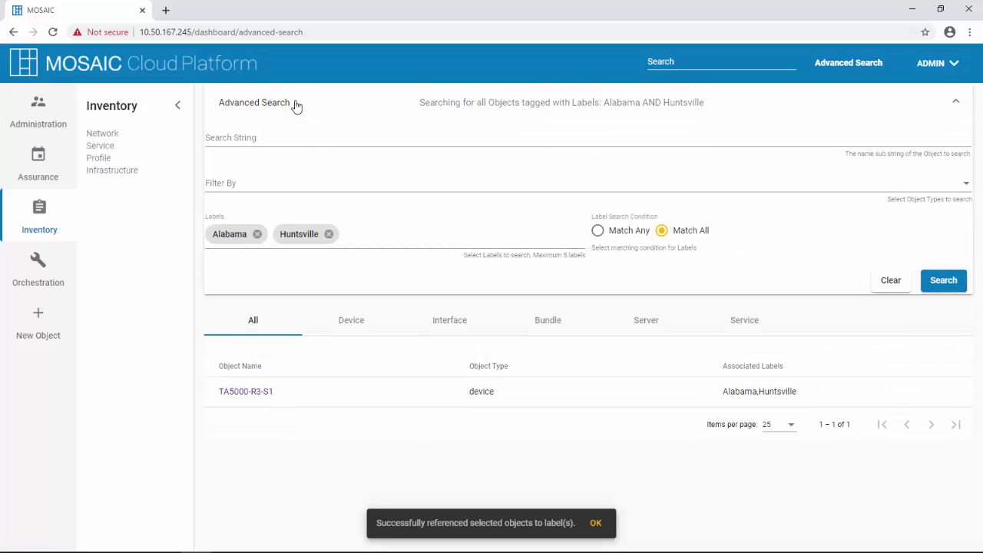
{"action": "left_click", "coordinate": [598, 232]}
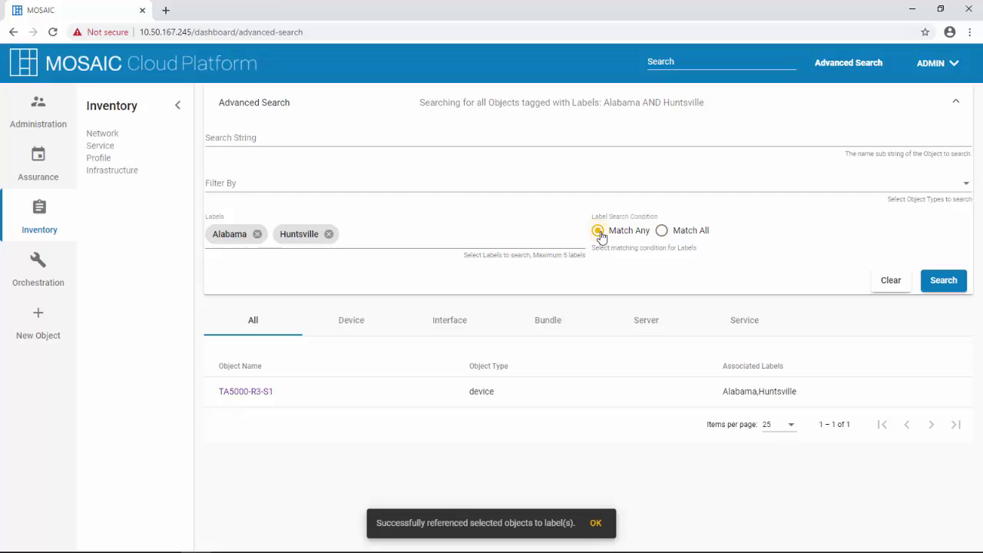
{"action": "left_click", "coordinate": [937, 284]}
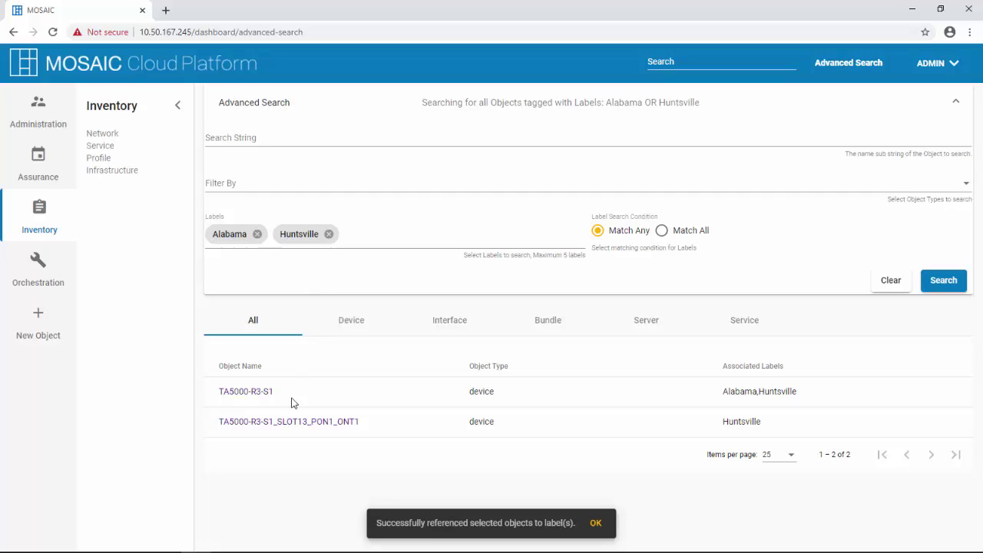
- Open TA5000-R3-S1_SLOT13_PON1_ONT1 from the search results and check its admin state, operational state, and OLT and ONT receive power
{"action": "left_click", "coordinate": [286, 421]}
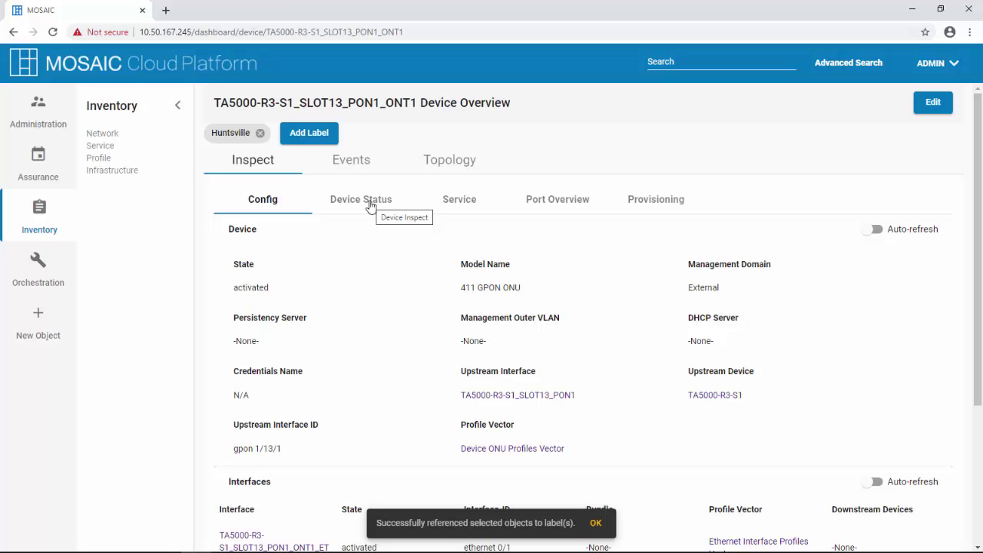
{"action": "left_click", "coordinate": [369, 204]}
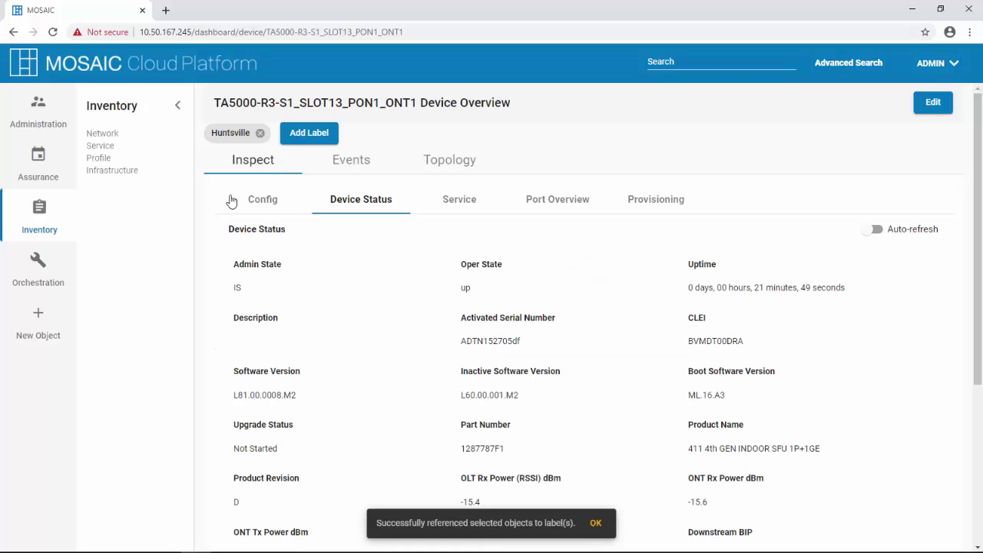
{"action": "double_click", "coordinate": [235, 290]}
{"action": "double_click", "coordinate": [465, 289]}
{"action": "scroll", "coordinate": [546, 288], "scroll_direction": "down", "scroll_amount": 3}
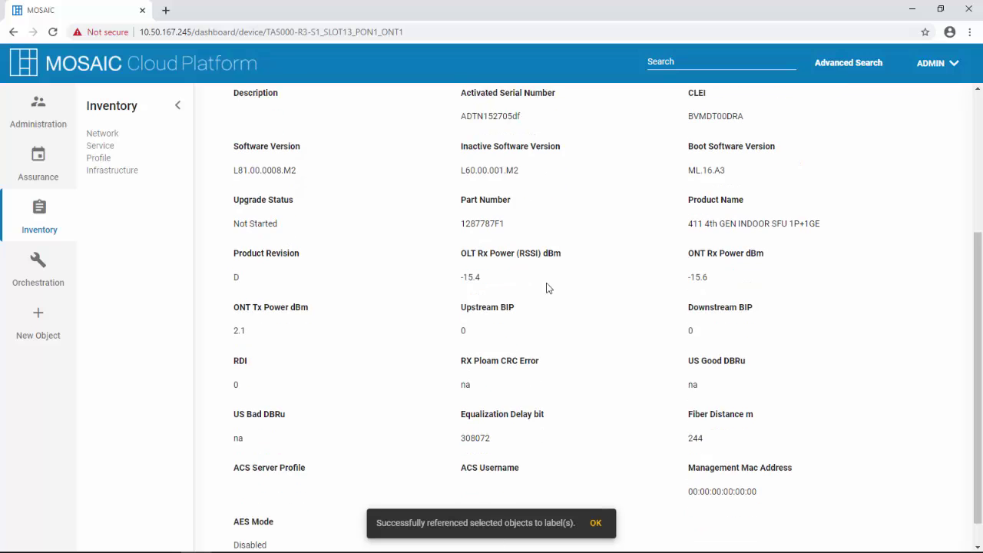
{"action": "double_click", "coordinate": [463, 278]}
{"action": "left_click_drag", "start_coordinate": [666, 287], "coordinate": [711, 285]}
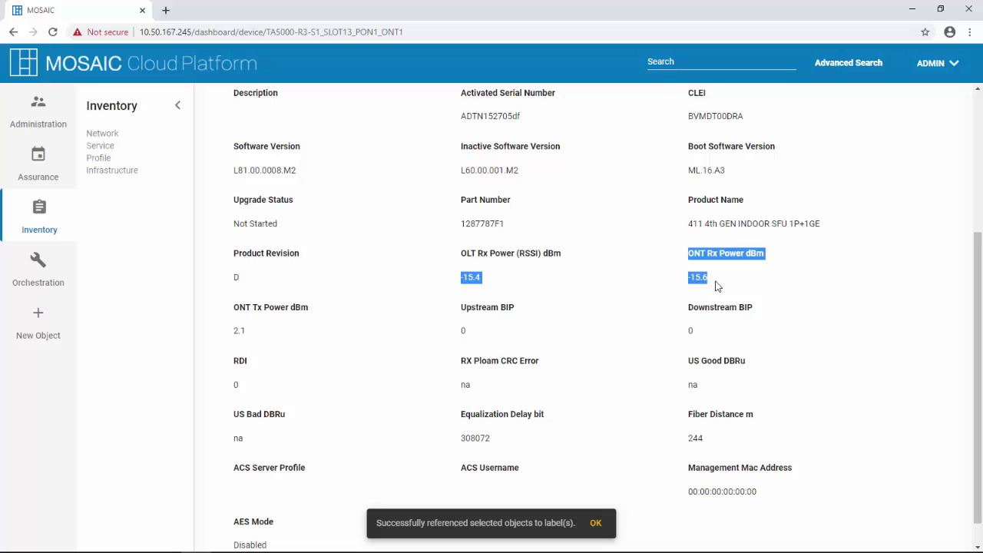
{"action": "scroll", "coordinate": [716, 286], "scroll_direction": "up", "scroll_amount": 3}
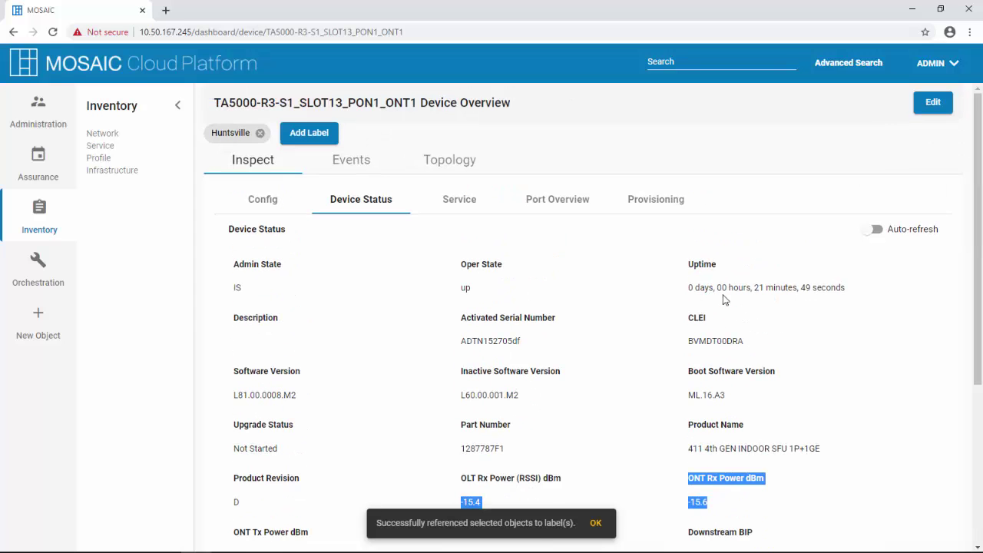
- Check the admin and operational state of the ONT's Ethernet port in its port overview
{"action": "left_click", "coordinate": [570, 206]}
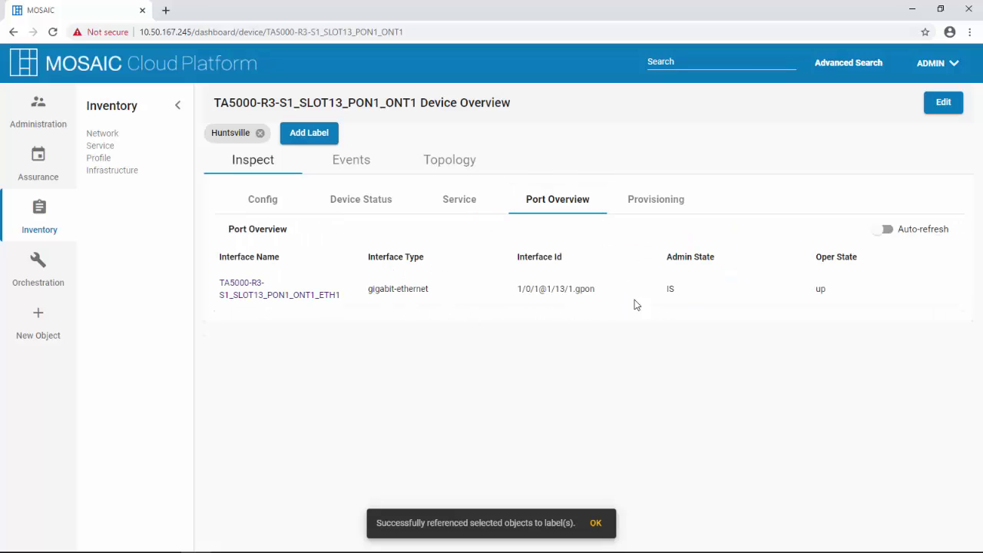
{"action": "double_click", "coordinate": [667, 288]}
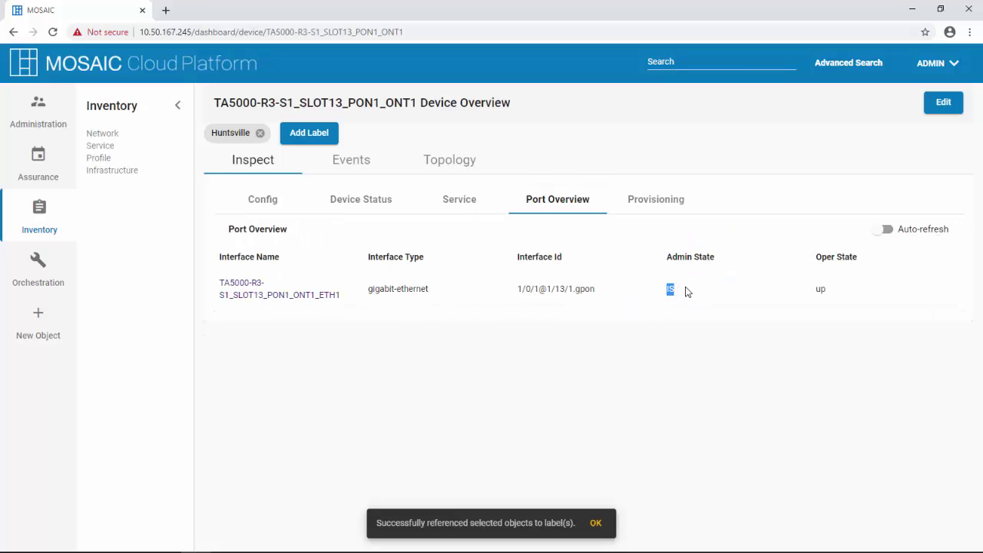
{"action": "double_click", "coordinate": [819, 290]}
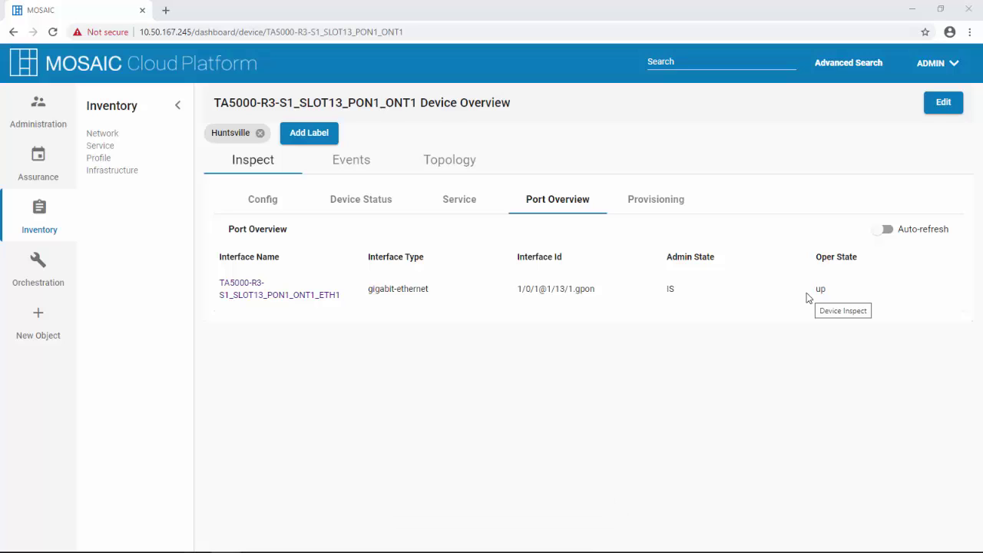
- Open the TA5000-R3-S1_SLOT13_PON1_ETH1_HSIA service from the ONT's service list and view its subscriber details
{"action": "left_click", "coordinate": [458, 204]}
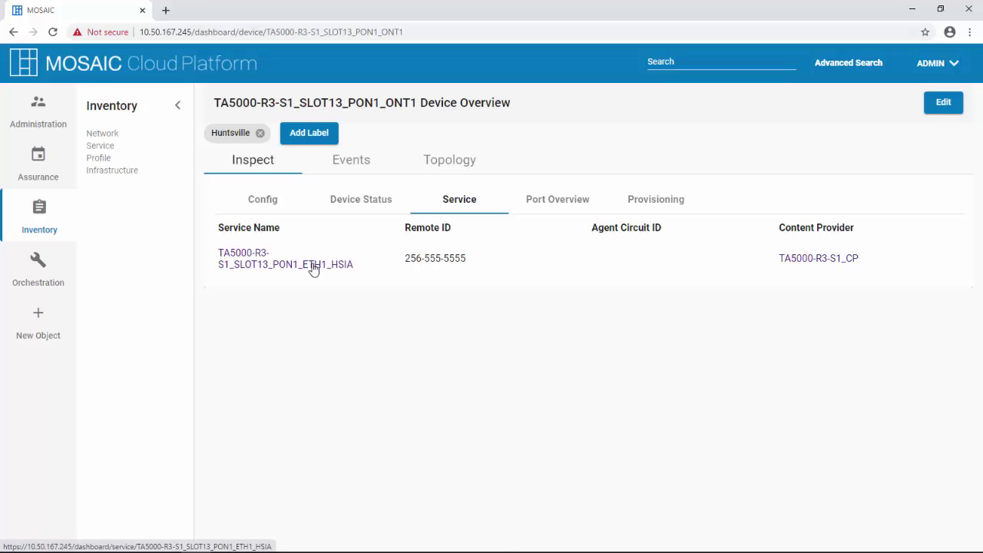
{"action": "left_click", "coordinate": [314, 264]}
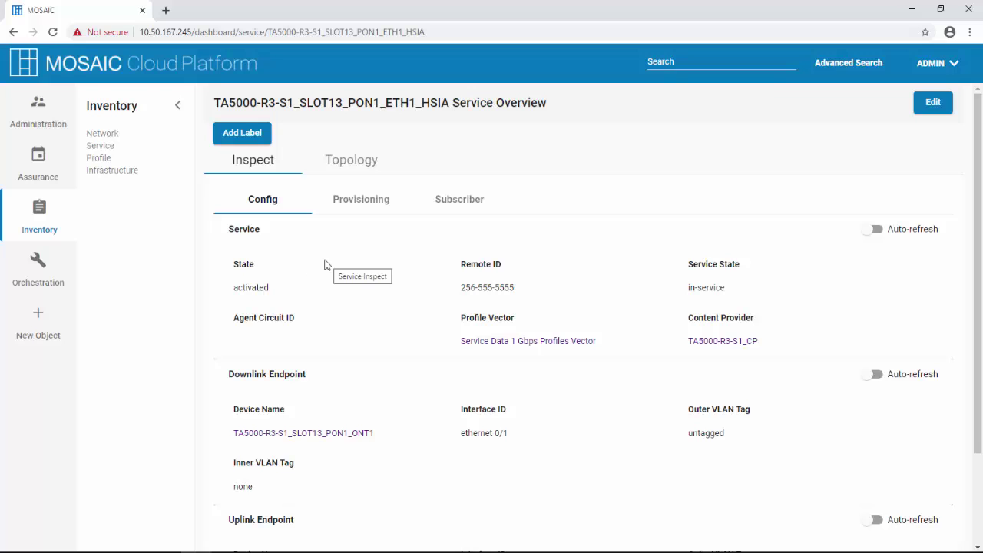
{"action": "left_click", "coordinate": [465, 206]}
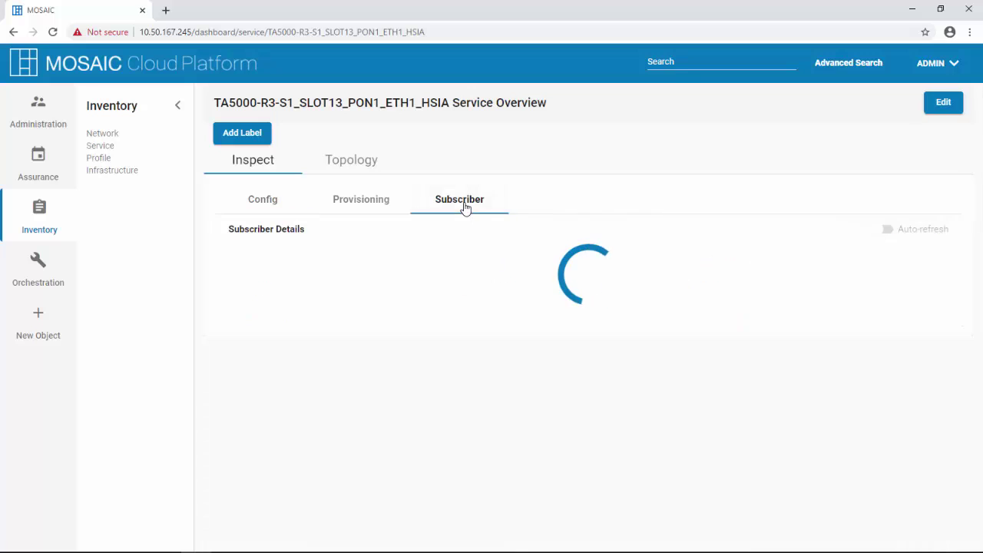